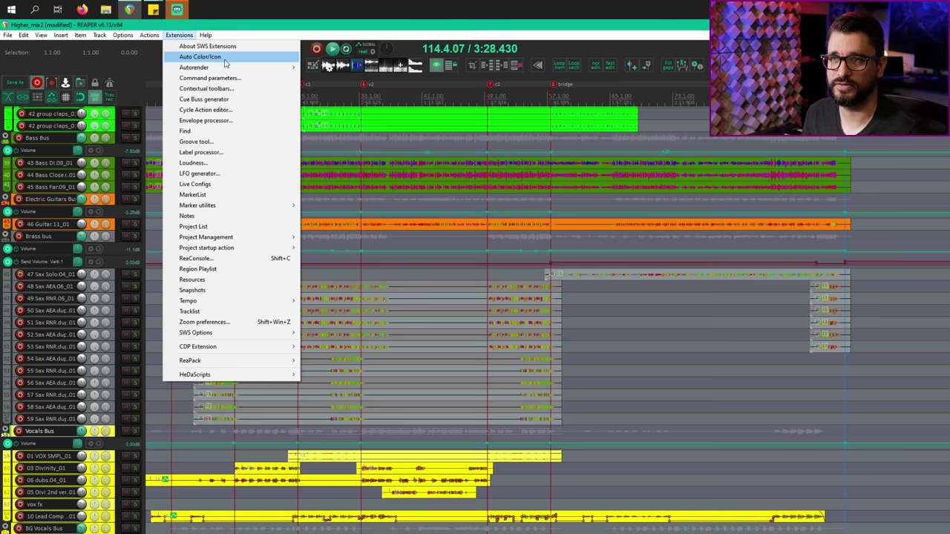
Open the Auto Color/Icon rules and inspect the color choices for the drum track rule without changing it.
left_click(223, 58)
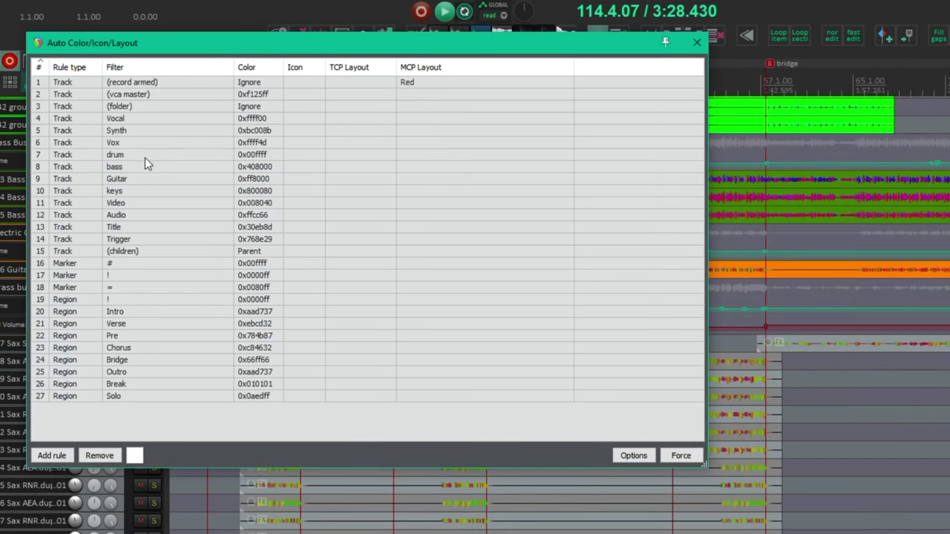
left_click(129, 148)
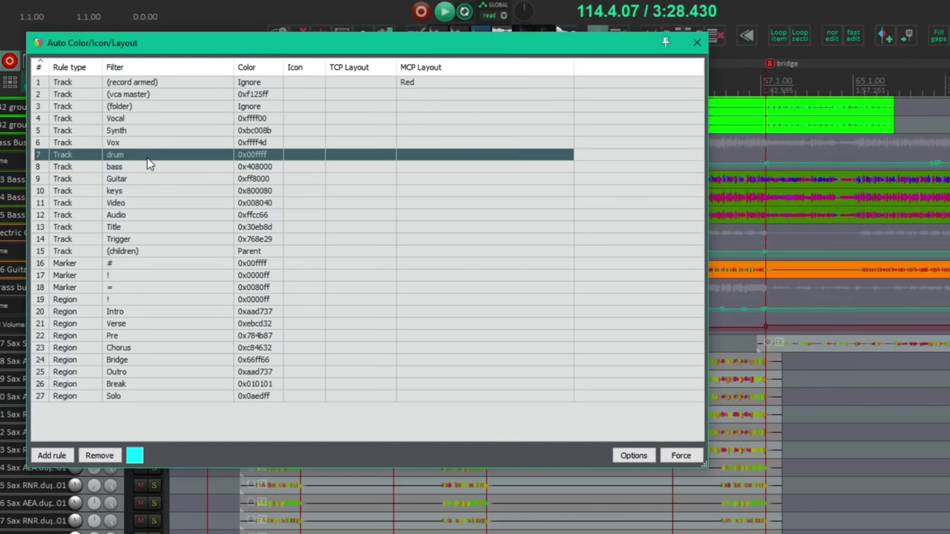
left_click(135, 455)
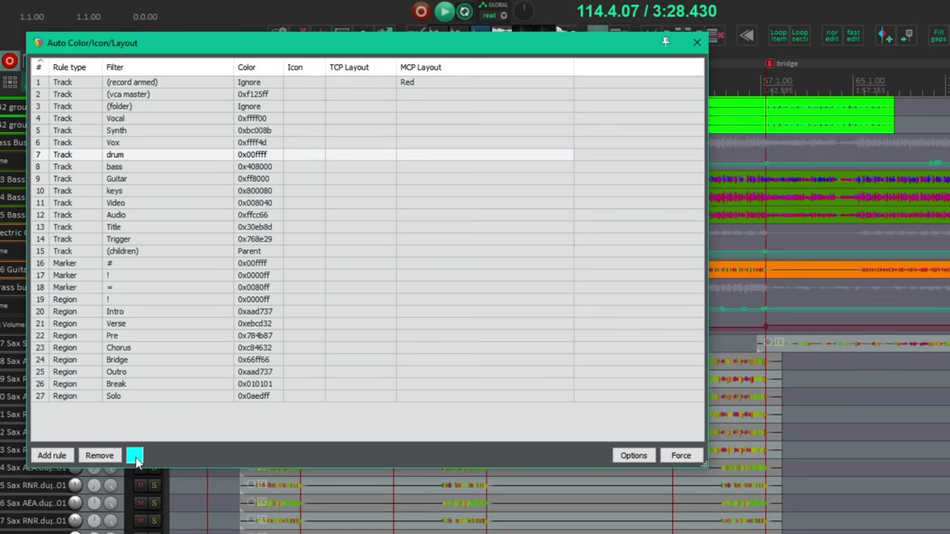
left_click_drag(261, 72, 333, 67)
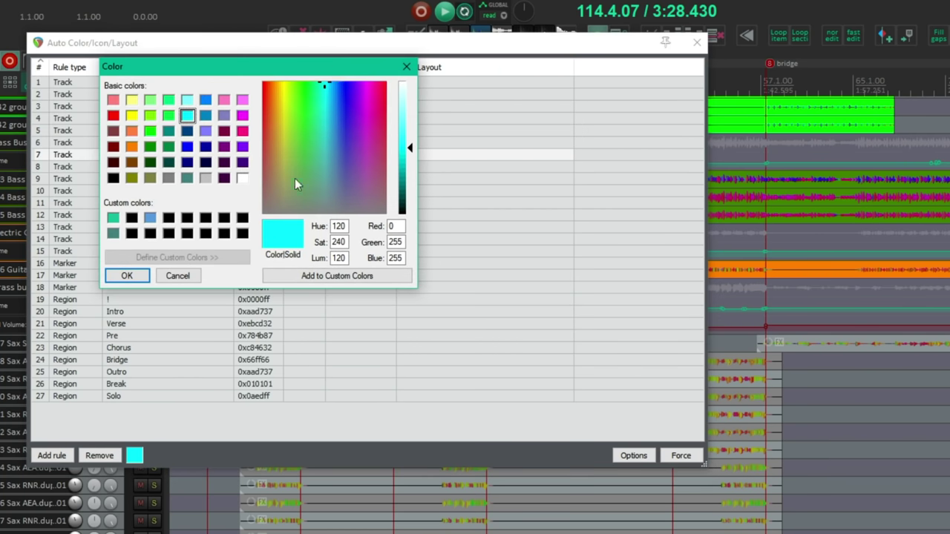
left_click(178, 276)
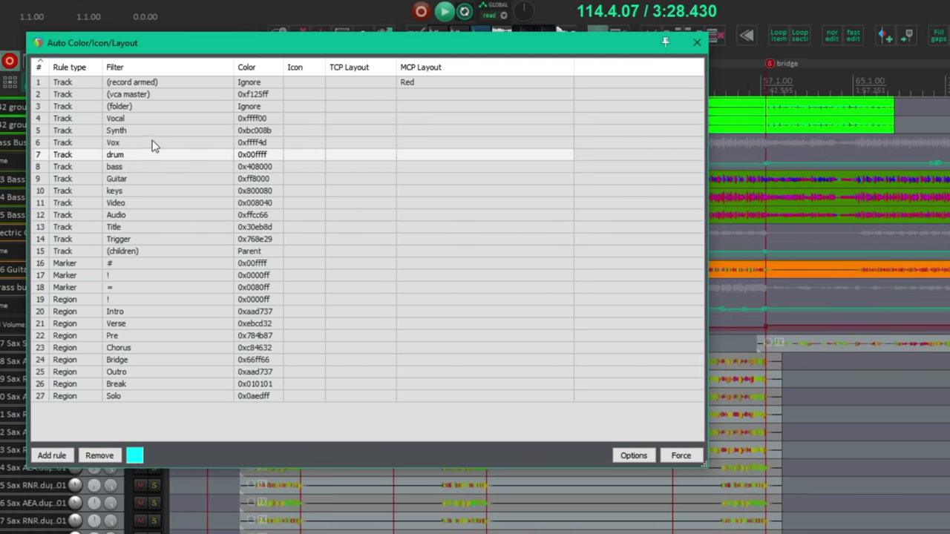
Go through the existing track rules from Vocal downward, checking the color assigned to each filter.
left_click(160, 121)
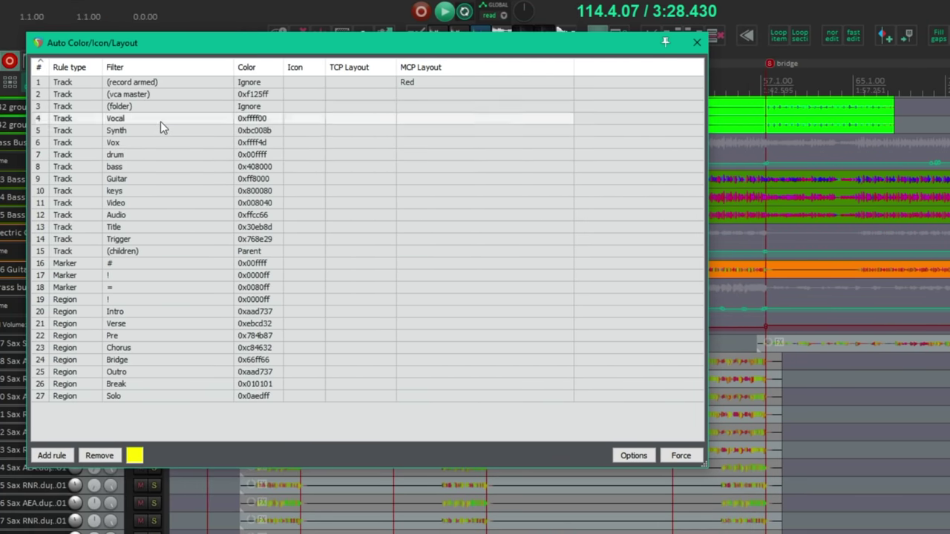
key("Down")
key("Down")
key("Down")
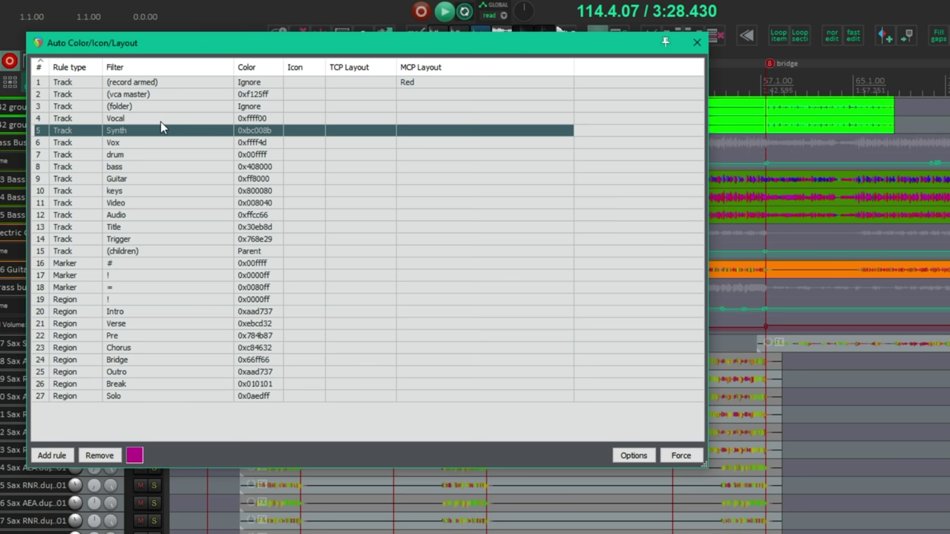
key("Down")
key("Down")
key("Down")
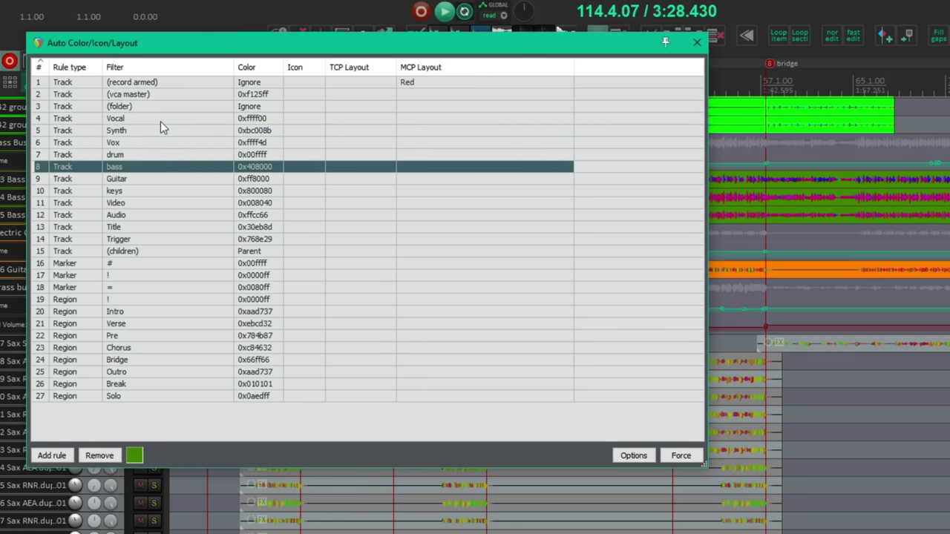
key("Down")
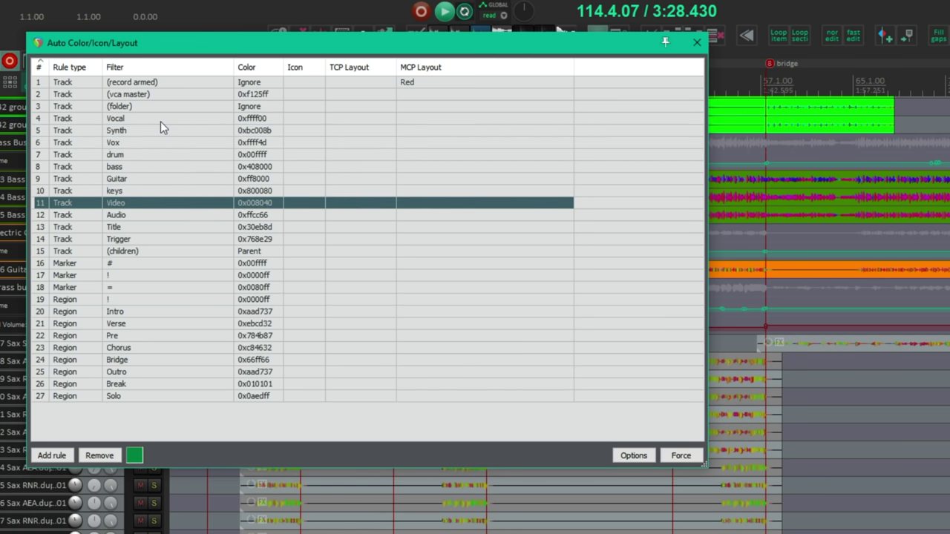
key("Down")
key("Down")
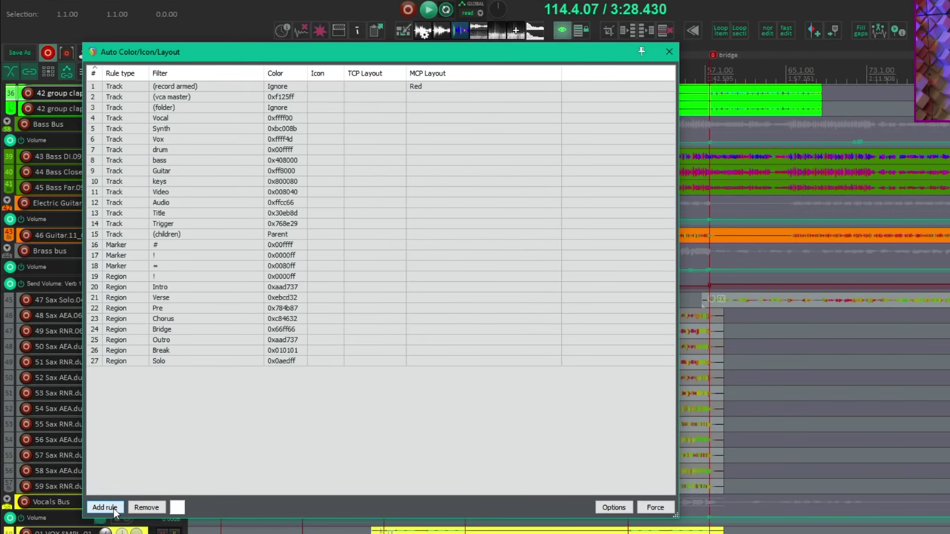
Add a new auto color rule of type Track with the name filter Brass.
left_click(111, 509)
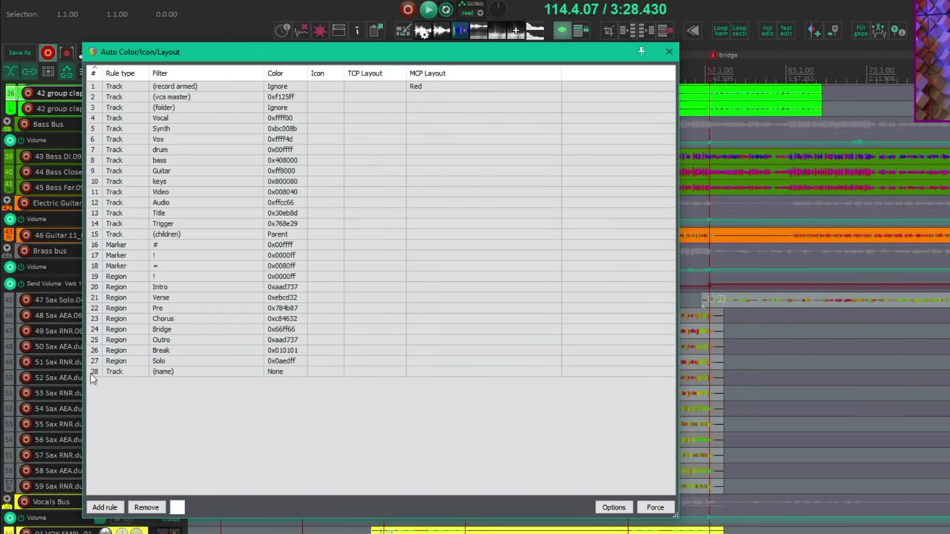
left_click(185, 374)
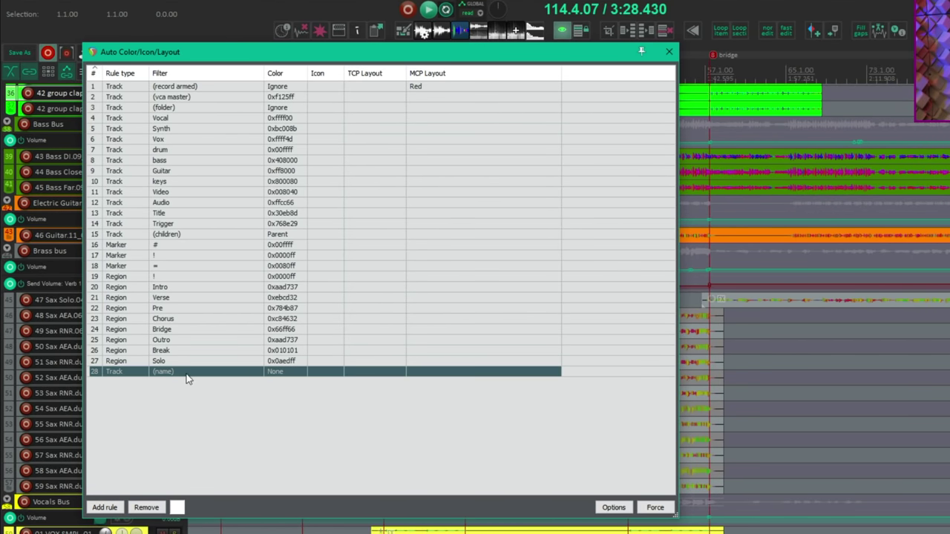
left_click(126, 377)
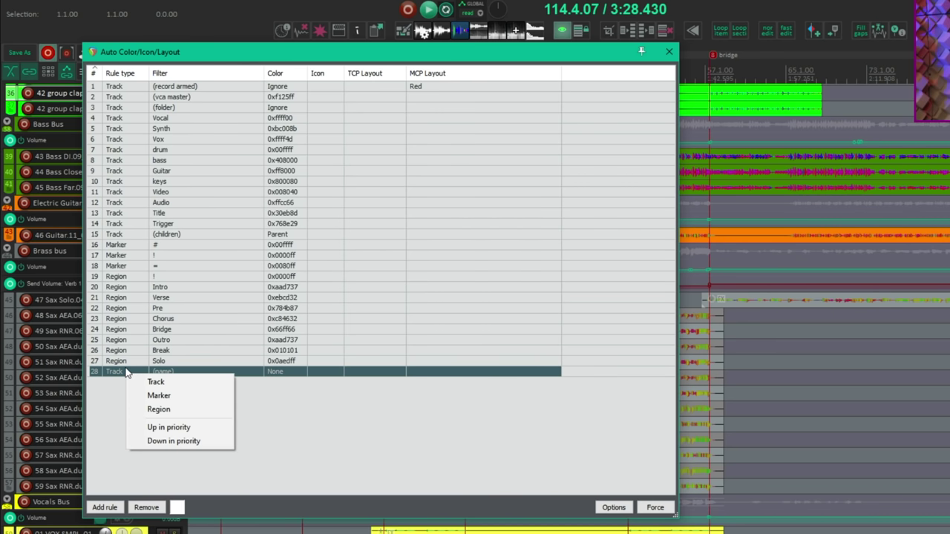
left_click(206, 383)
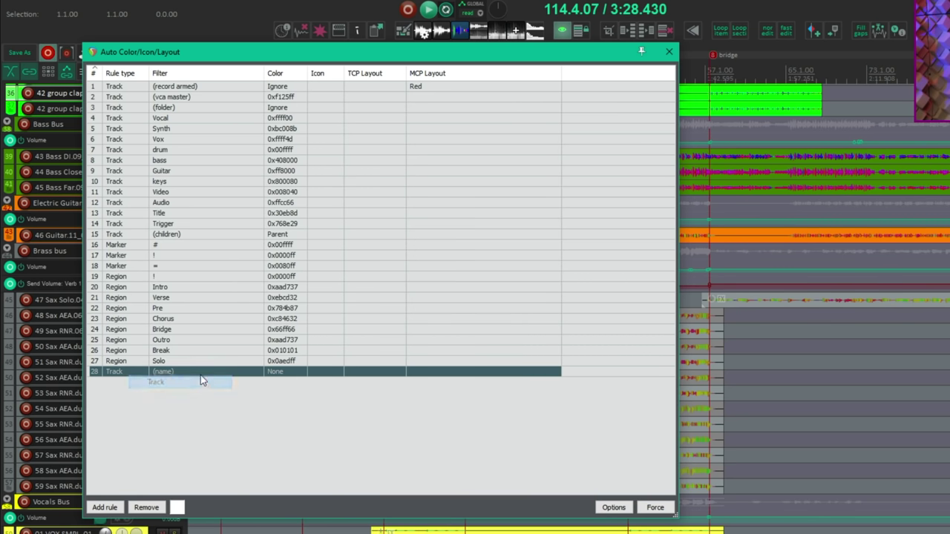
left_click(199, 374)
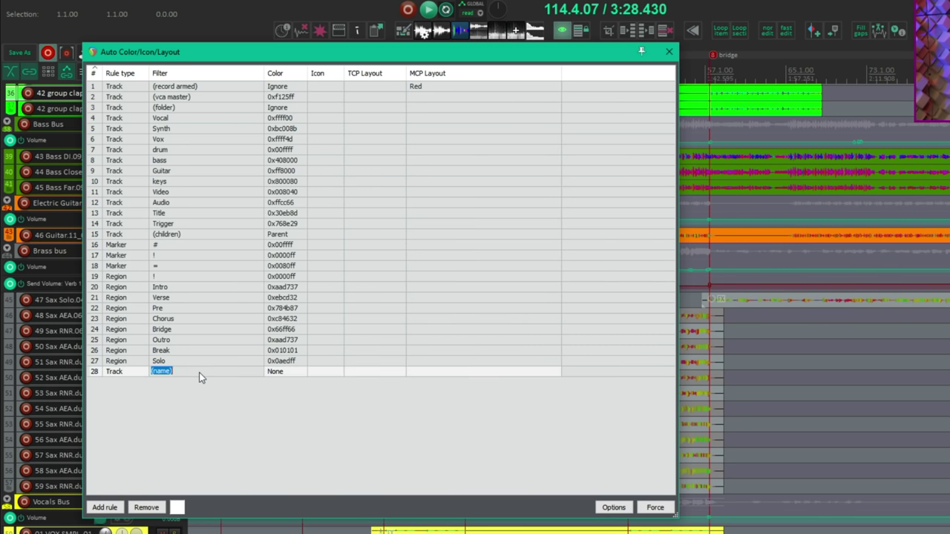
type("Brass")
key("Return")
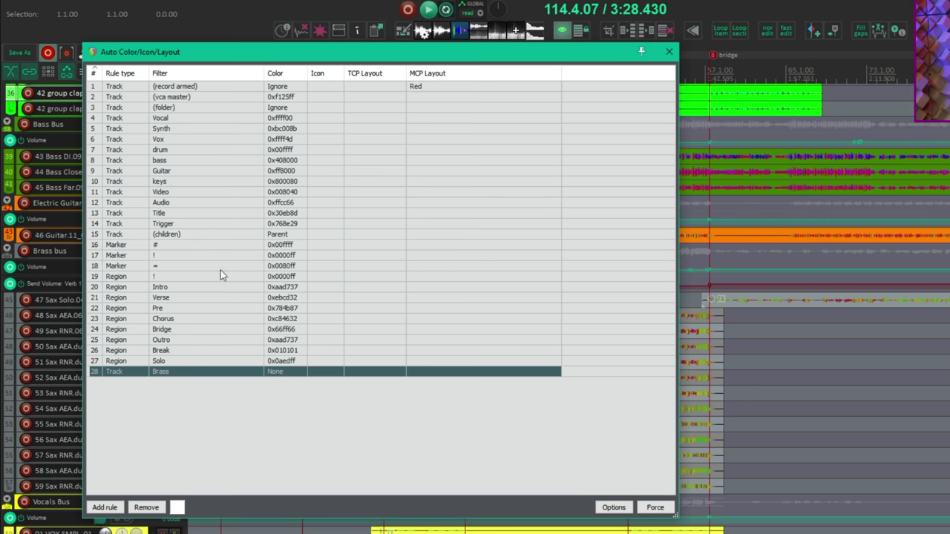
Reveal the track names and set the Brass rule's color to a lightened purple, RGB 167, 79, 255.
left_click_drag(204, 59, 323, 66)
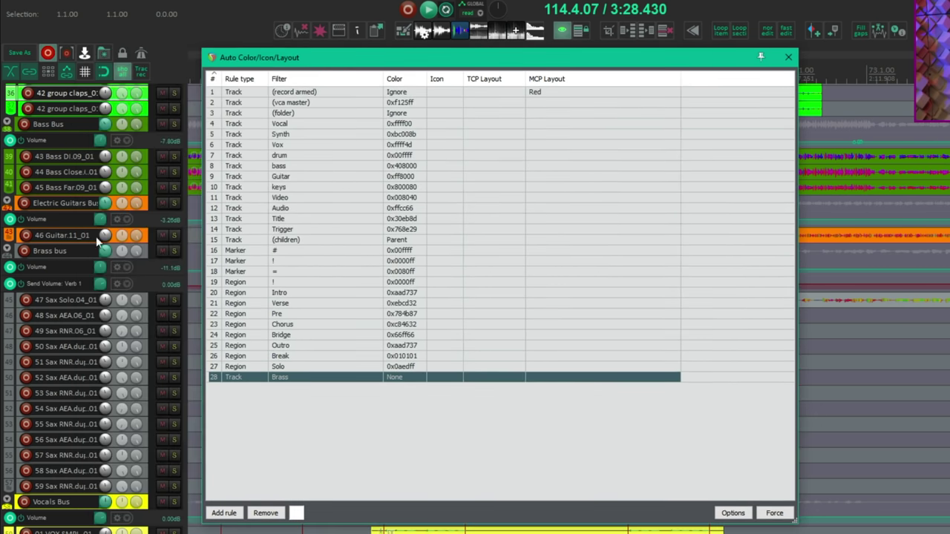
left_click(331, 387)
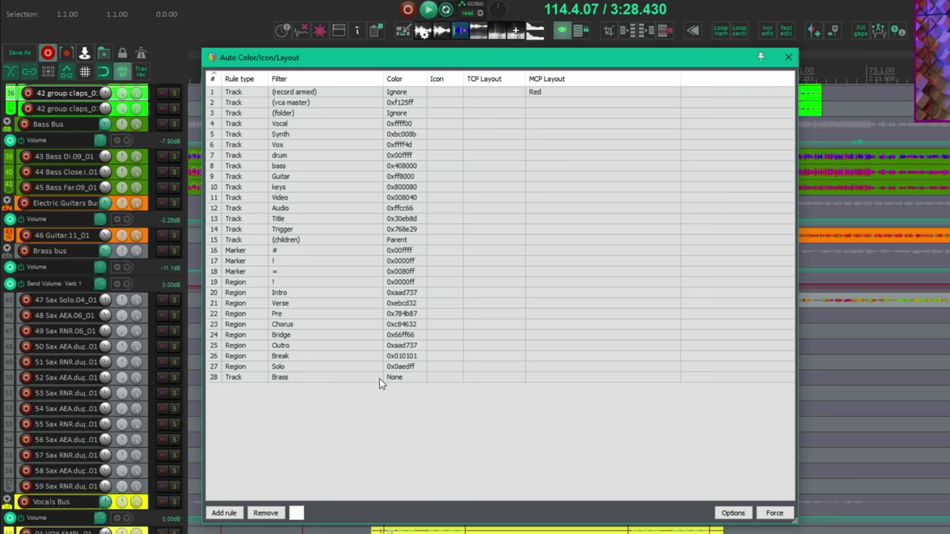
left_click(401, 377)
left_click(402, 377)
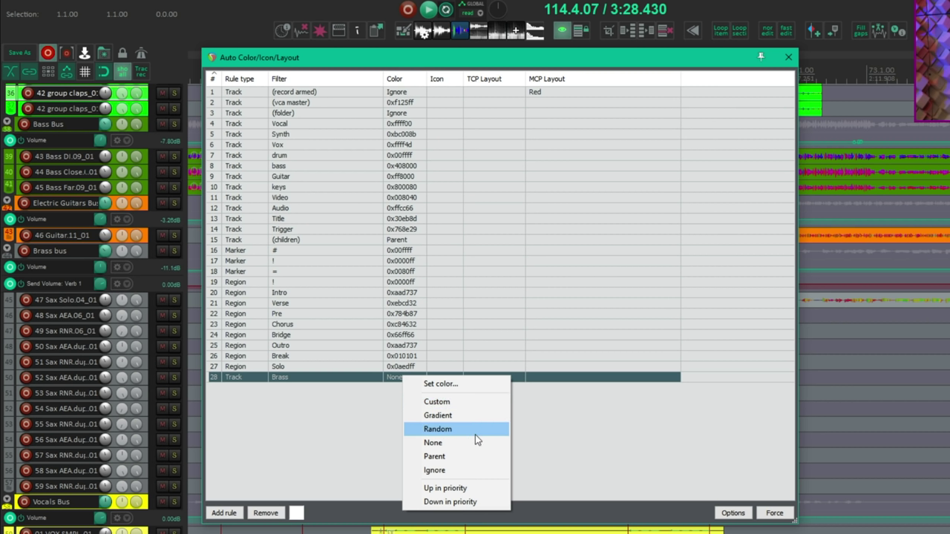
left_click(445, 385)
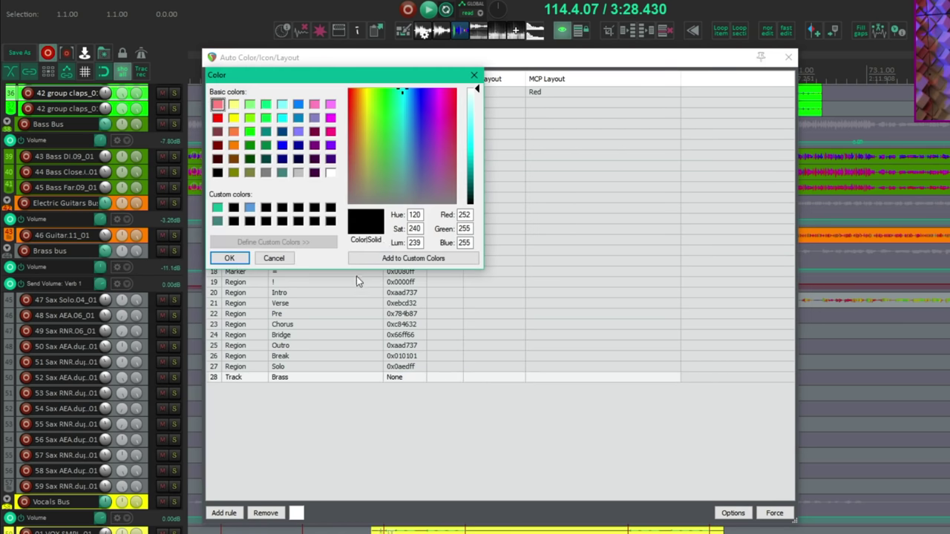
left_click(331, 148)
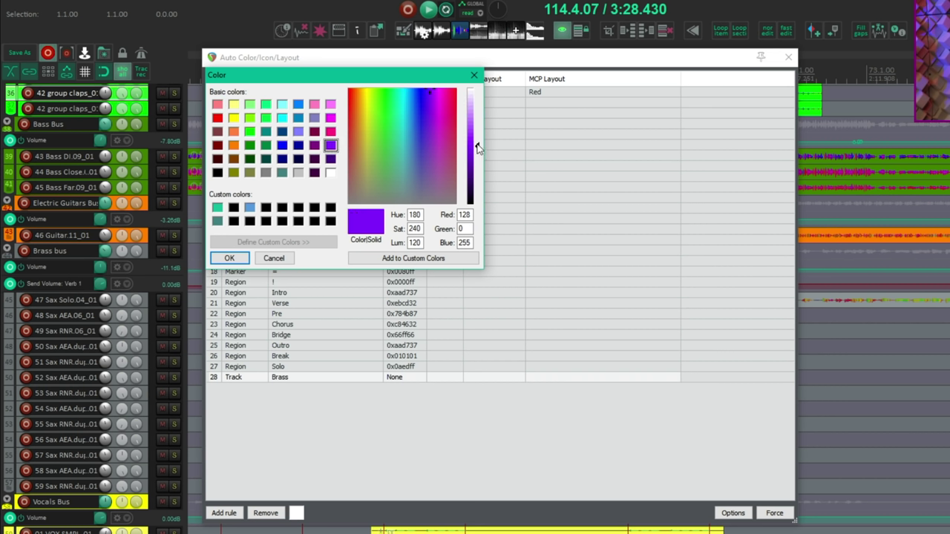
left_click_drag(478, 145, 478, 128)
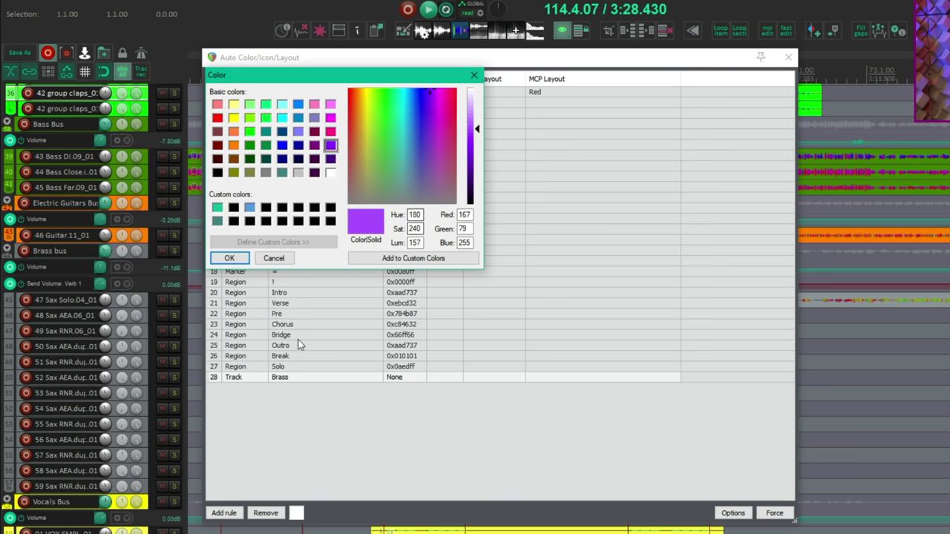
left_click(231, 258)
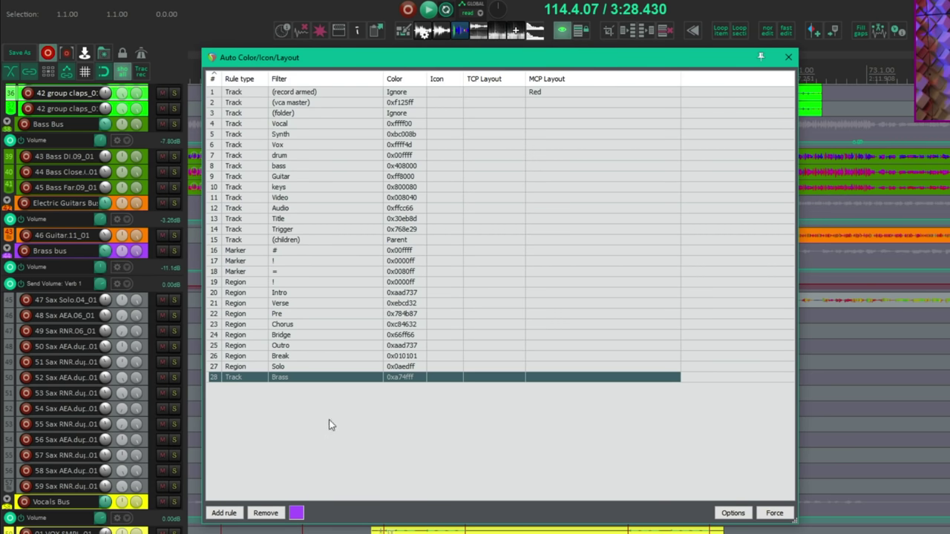
Move the Brass rule directly above the (children) rule and view the filter options available for (children).
left_click_drag(216, 377, 216, 250)
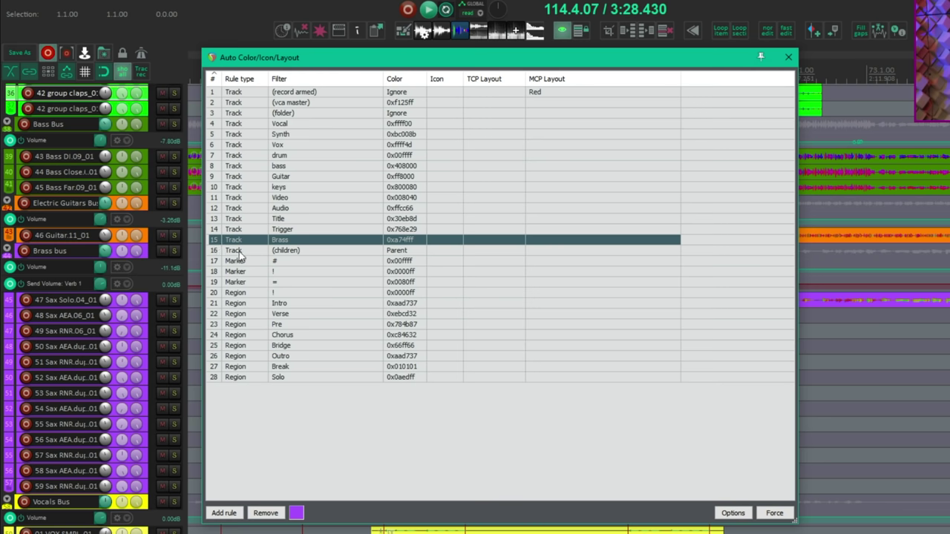
left_click(239, 252)
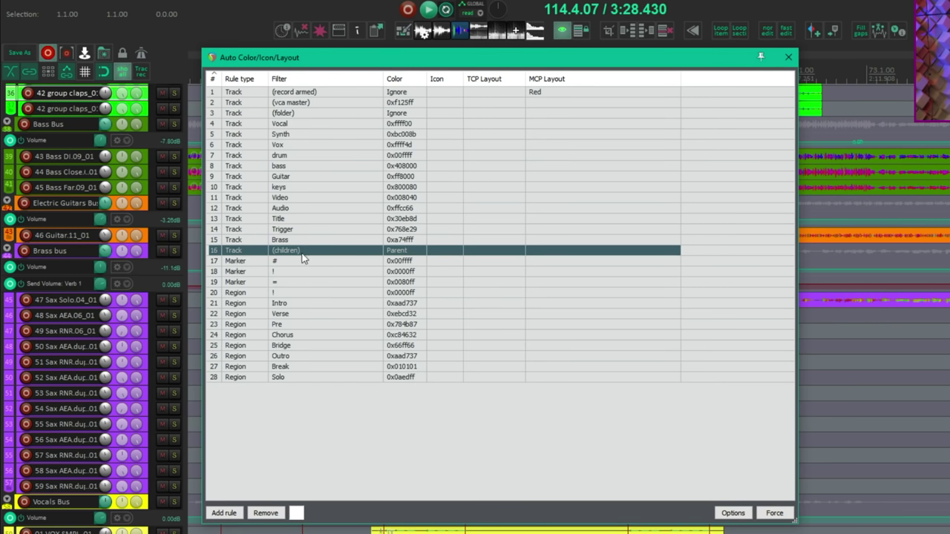
right_click(305, 251)
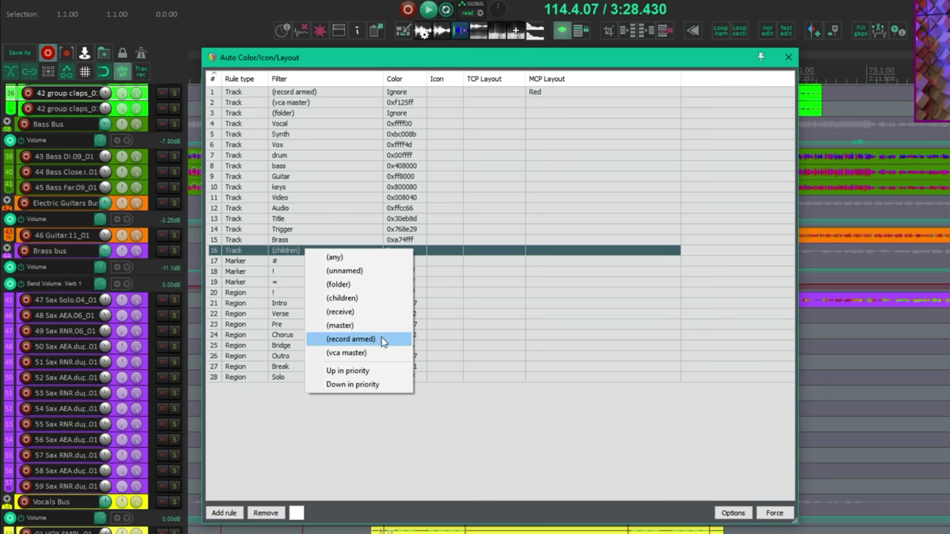
left_click(360, 437)
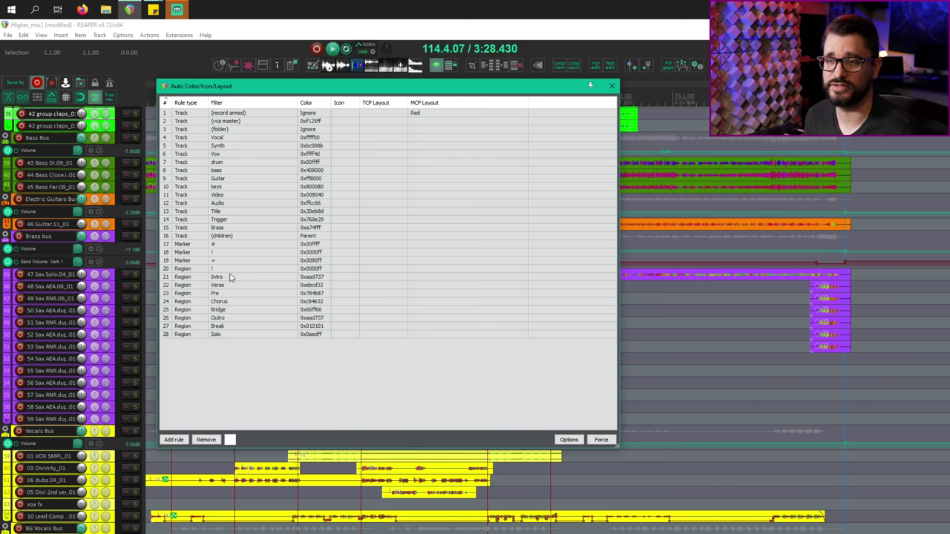
Check the colors assigned to the marker rules with the filters #, ! and =.
left_click(239, 252)
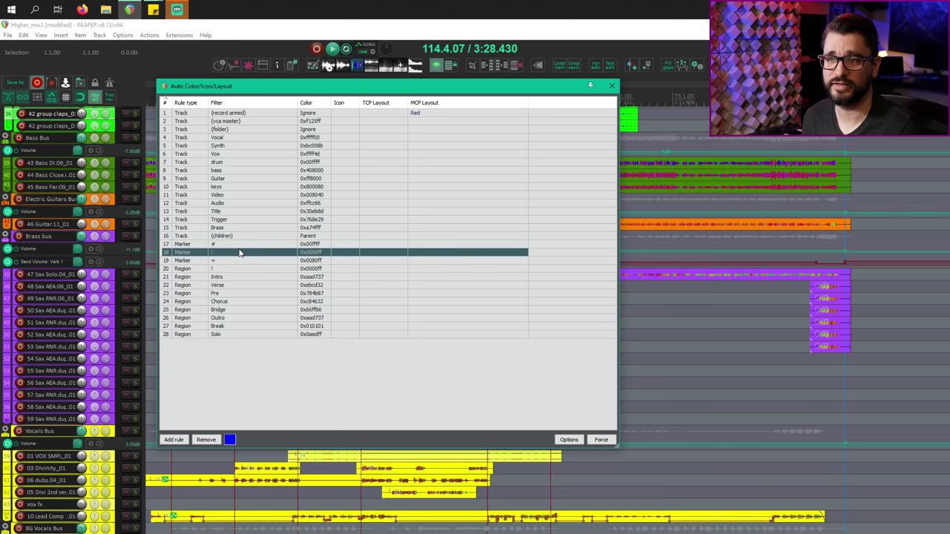
key("Up")
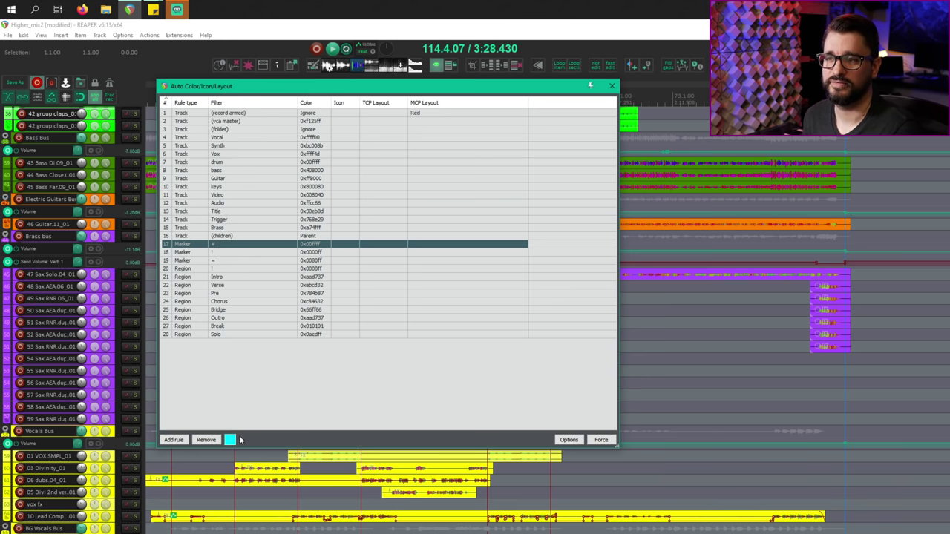
key("Down")
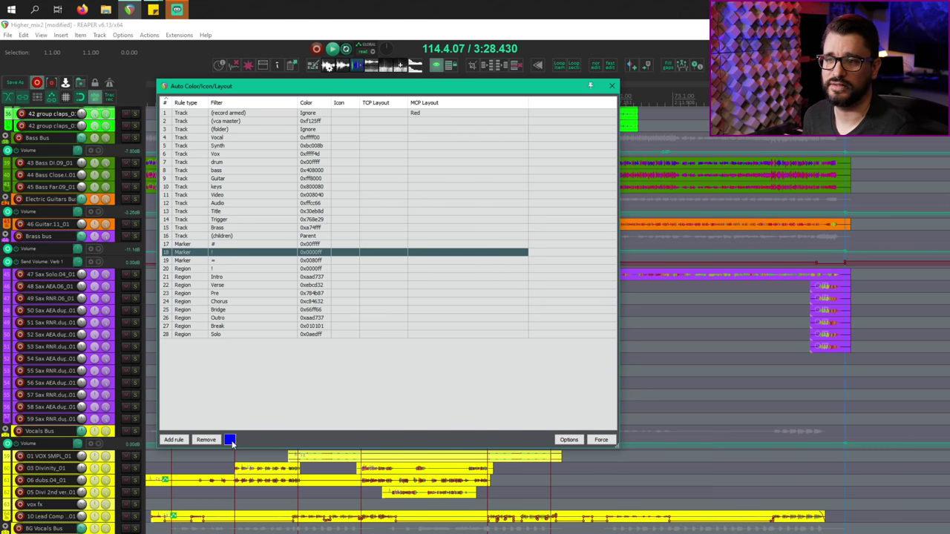
key("Down")
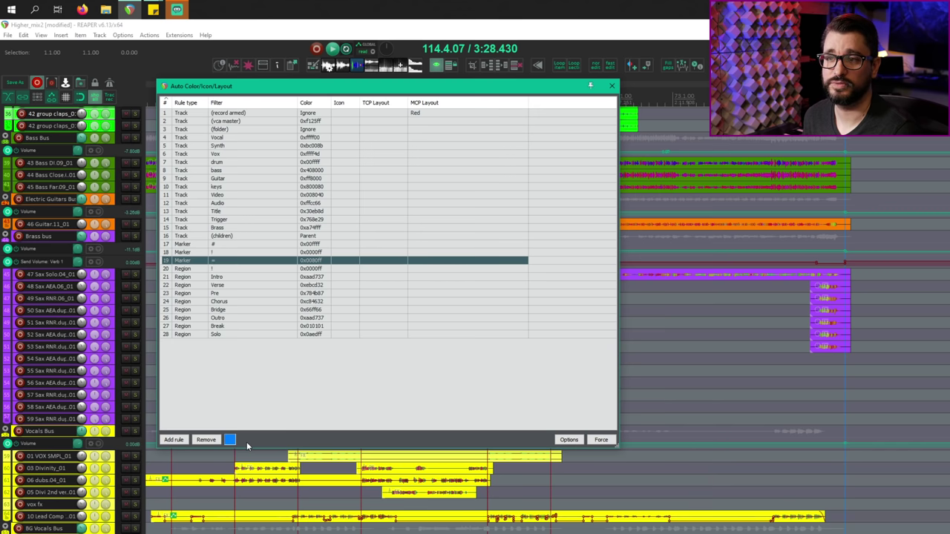
Change the color of the region rule with the ! filter to red, RGB 255, 0, 0.
key("Down")
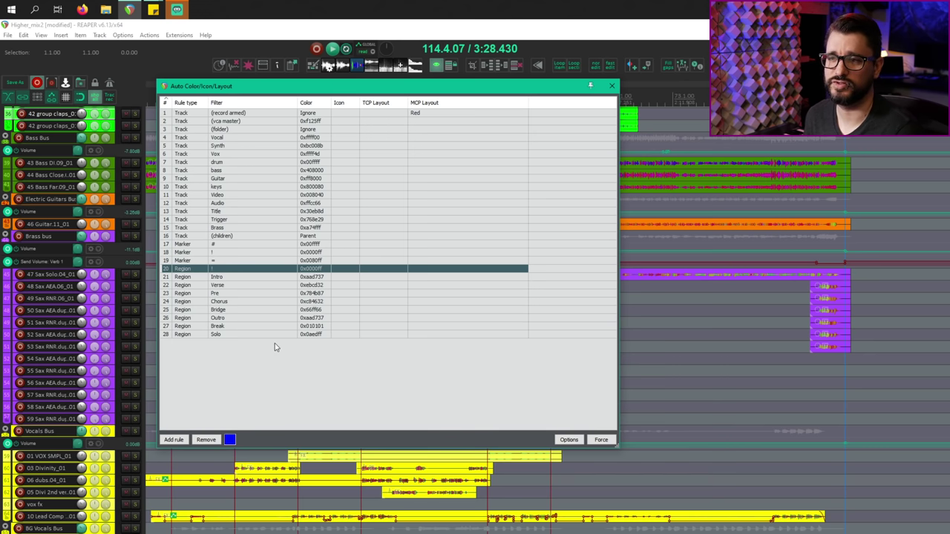
left_click(231, 440)
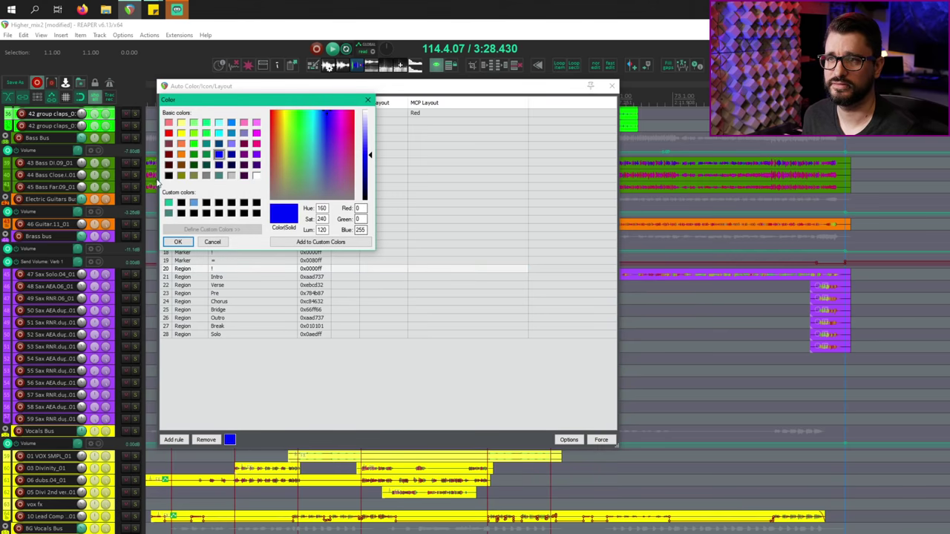
left_click(169, 133)
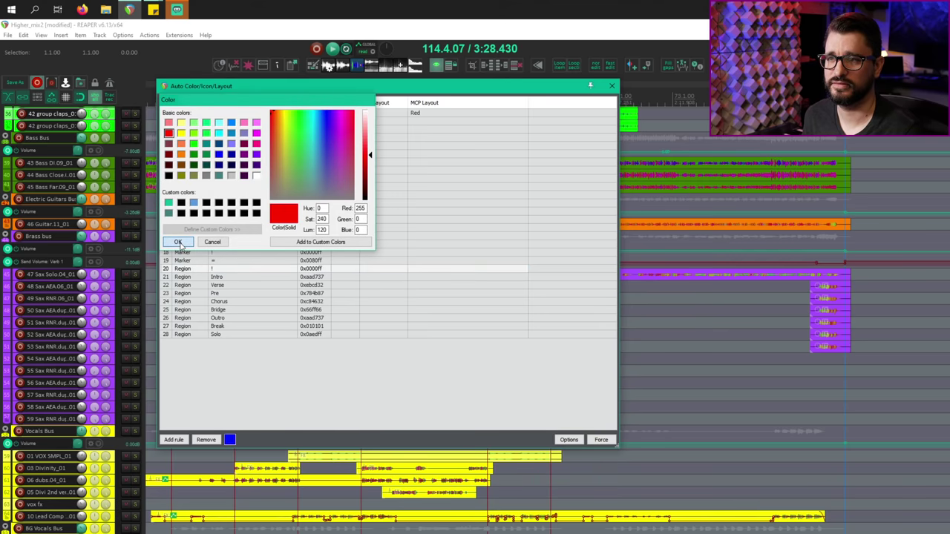
left_click(178, 242)
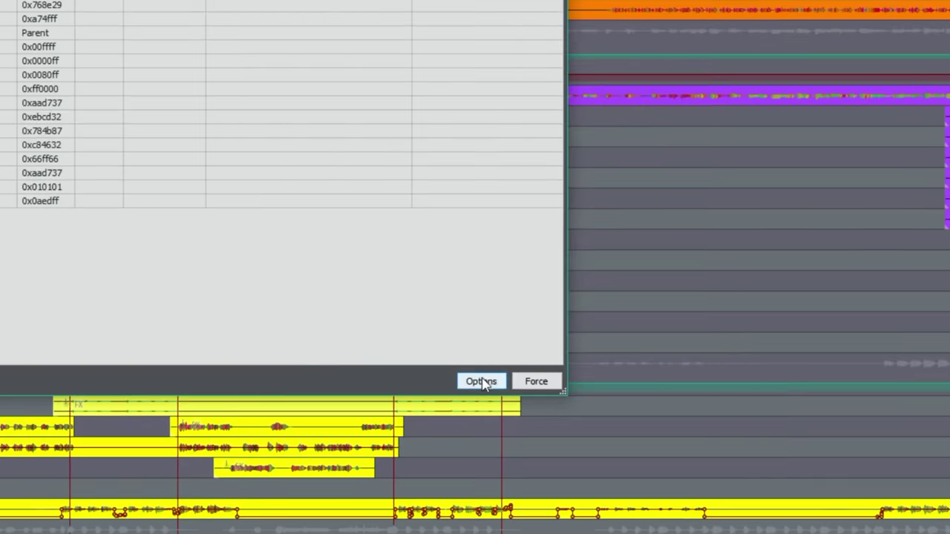
Open the options of the Auto Color rules window.
left_click(484, 381)
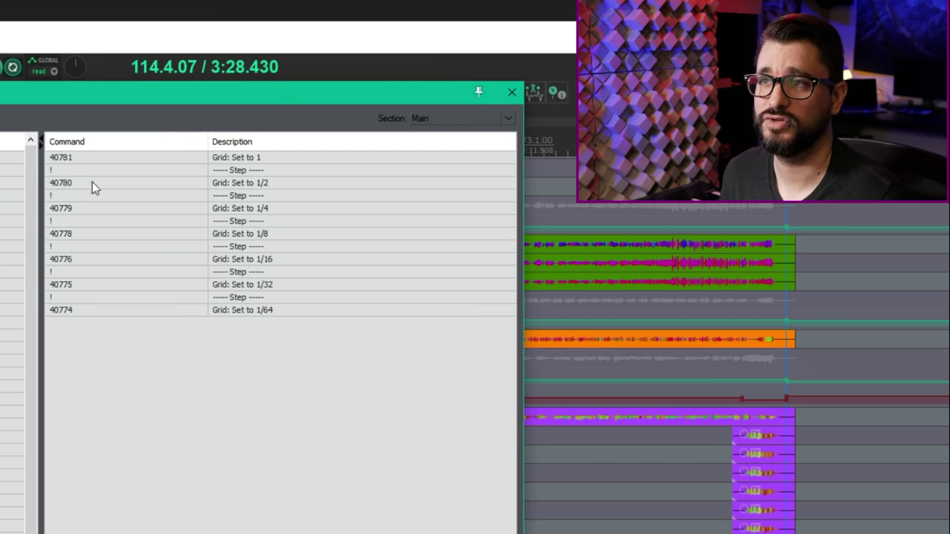
View the statement types, including CONSOLE, that can be inserted at the first step divider of the Cycle - Grid size action.
left_click(216, 172)
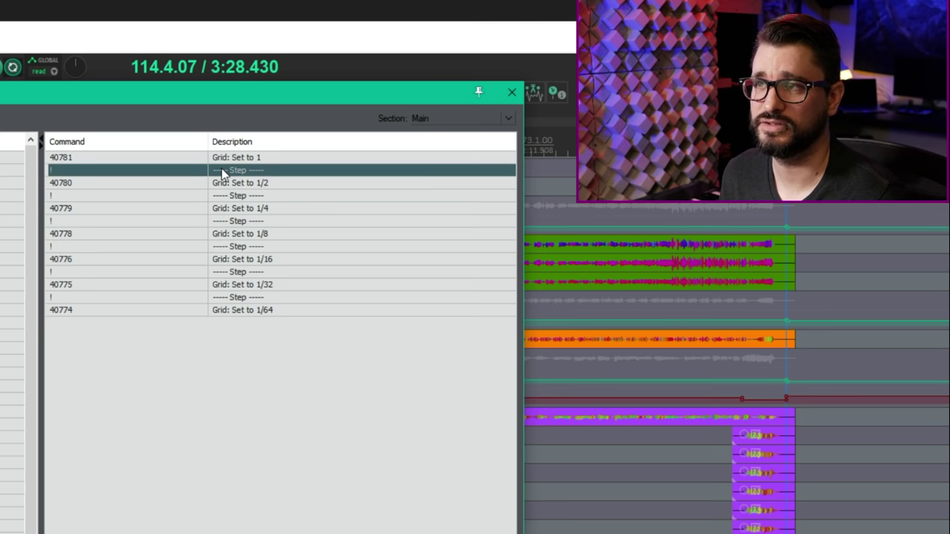
right_click(168, 176)
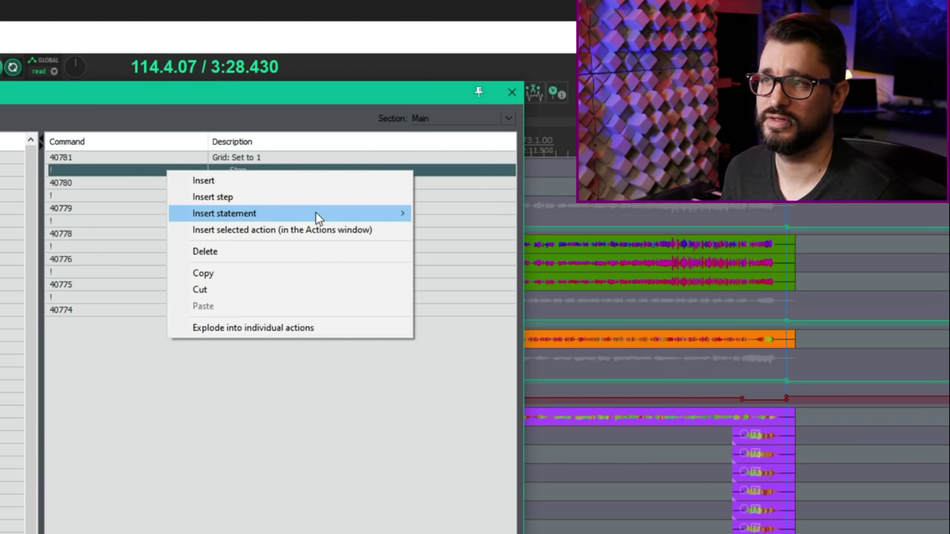
mouse_move(315, 214)
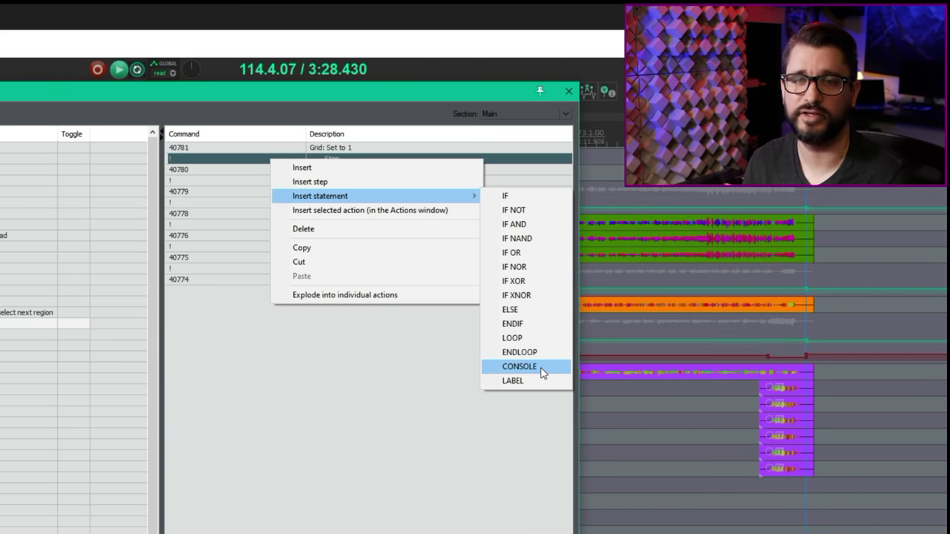
left_click(541, 369)
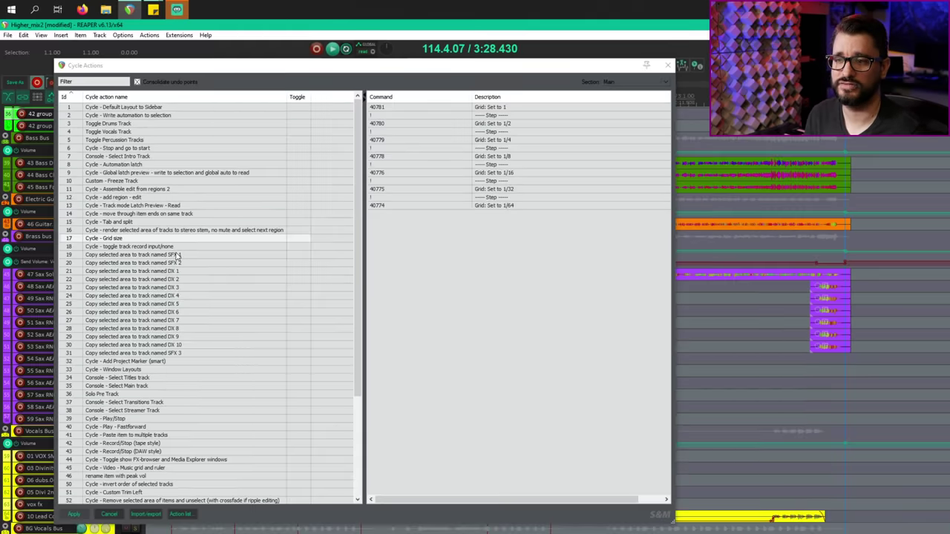
Find the Cycle - Grid size action in the action list and assign it the shortcut Shift+6.
left_click(186, 517)
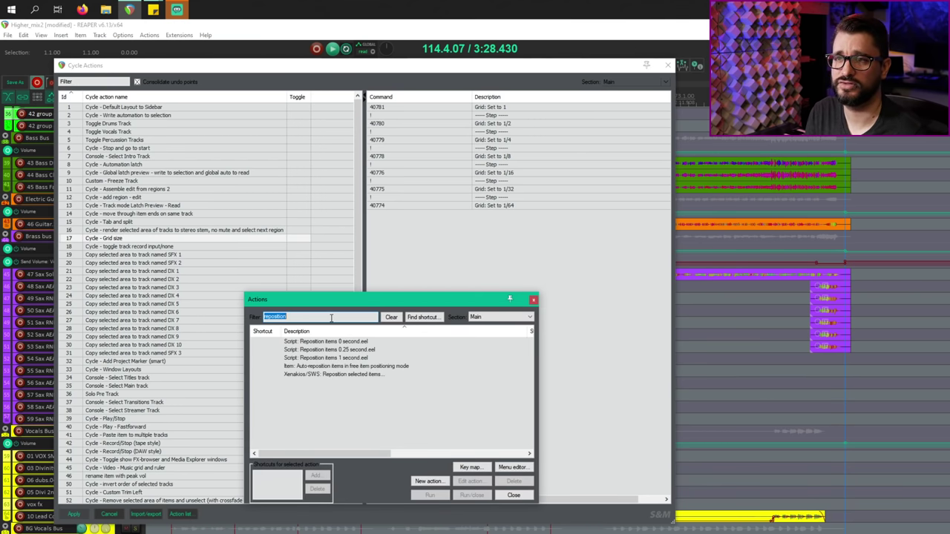
type("cy")
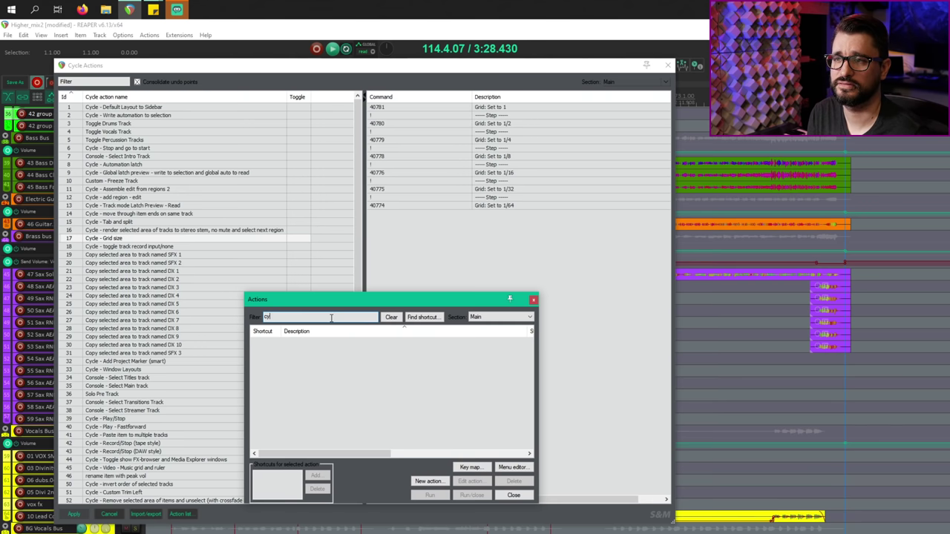
type("cle grid")
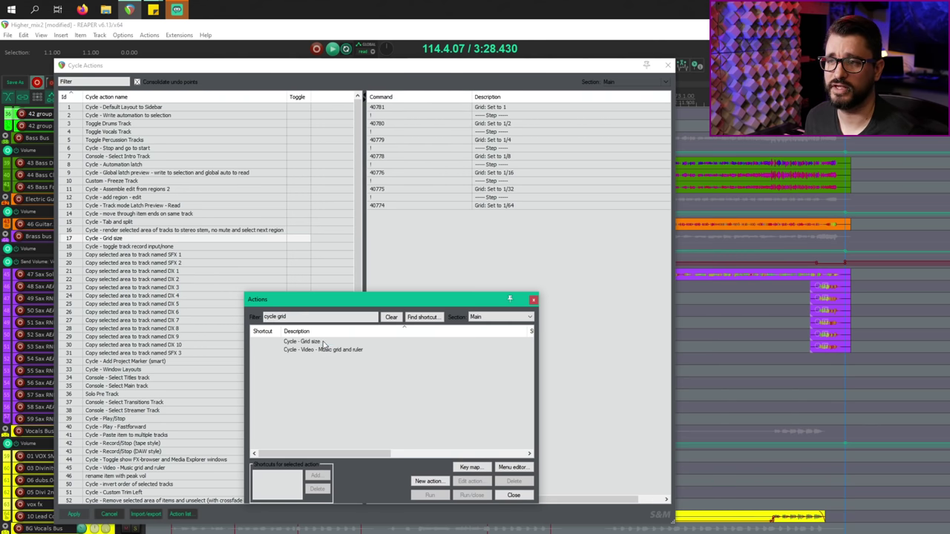
left_click(325, 342)
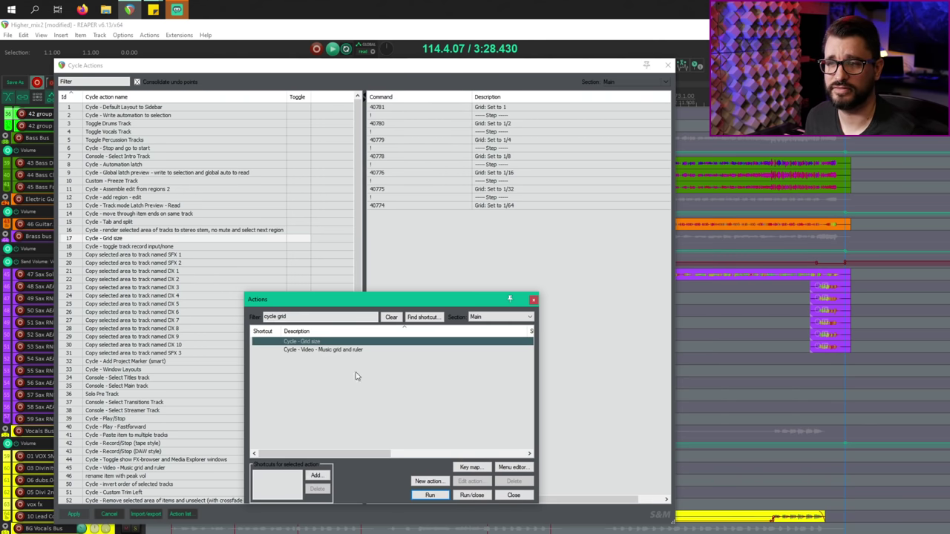
left_click(324, 475)
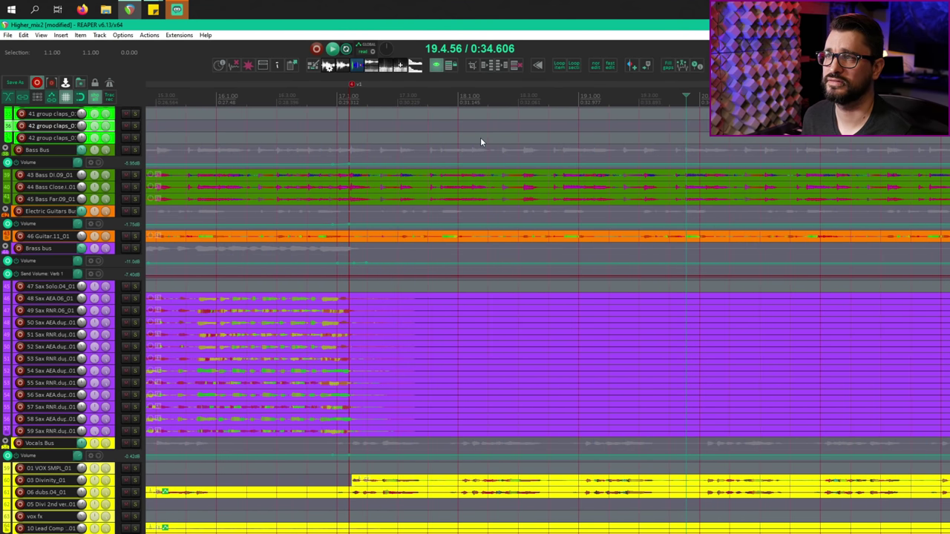
Add a new cycle action named Cycle - Duplicate item x times to the cycle action list.
scroll(463, 117, "up", 5)
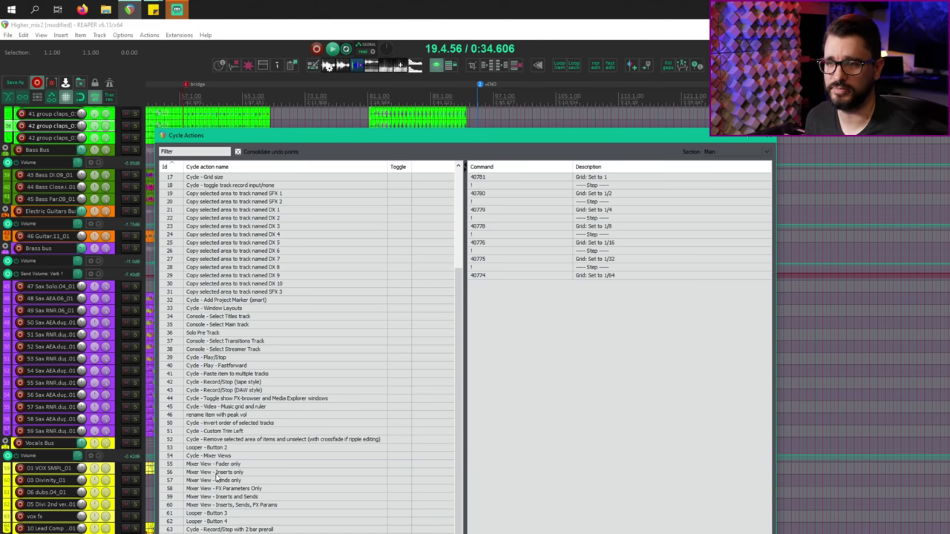
left_click(217, 480)
right_click(223, 483)
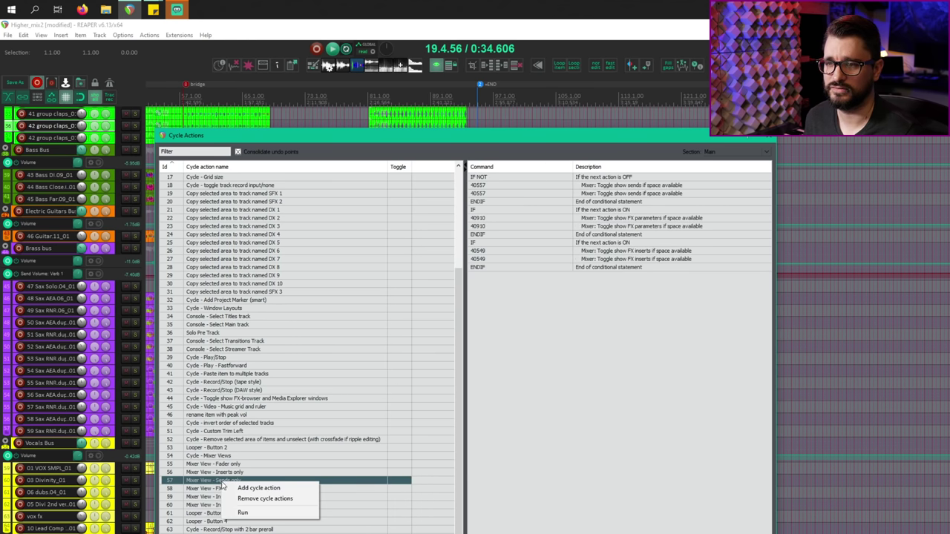
left_click(281, 489)
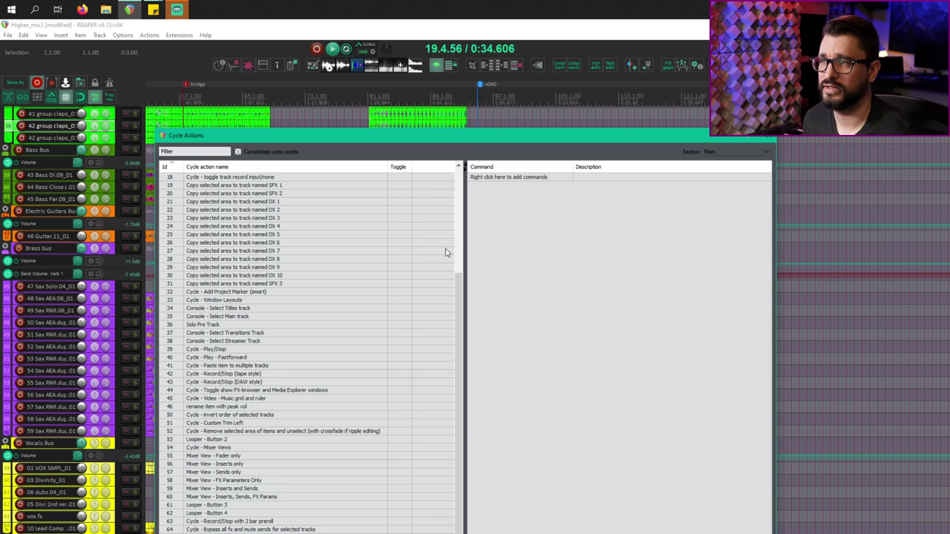
Find the Item: Duplicate items action in the action list and add it as a command to the new cycle action.
key("shift+?")
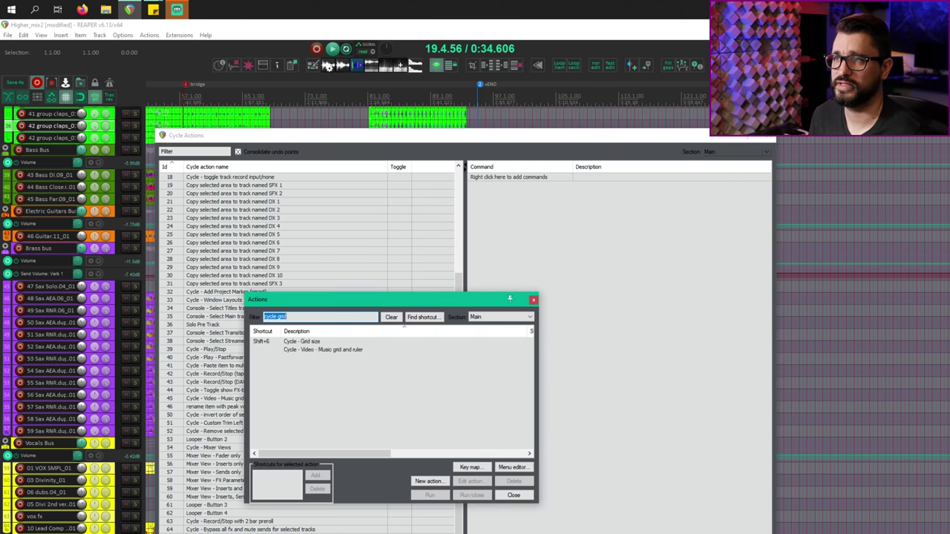
left_click(362, 320)
key("ctrl+shift+Left")
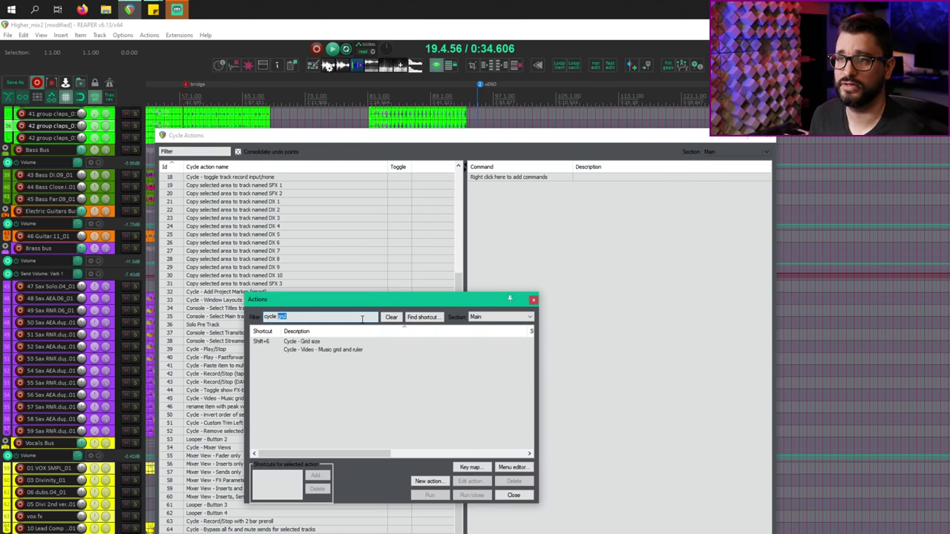
key("ctrl+shift+Left")
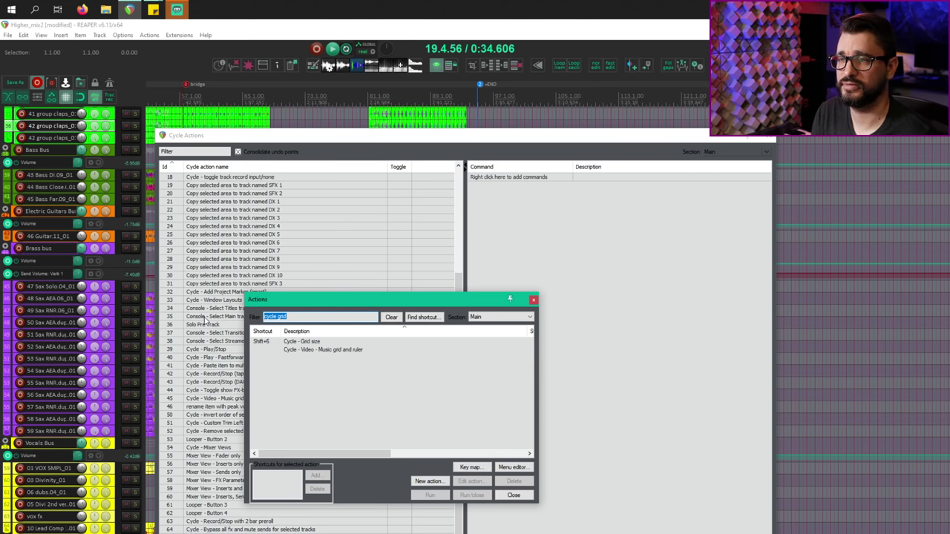
type("duplicat")
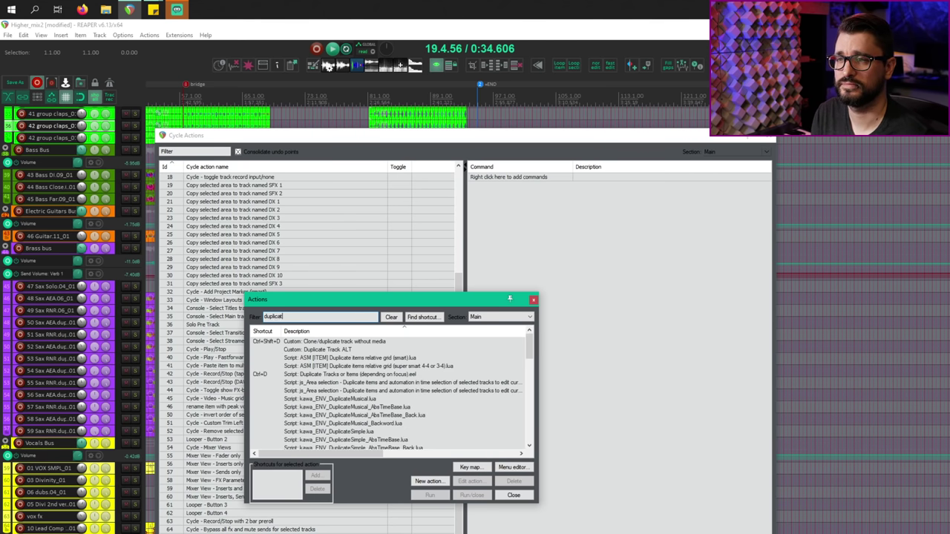
type("e item")
left_click(352, 433)
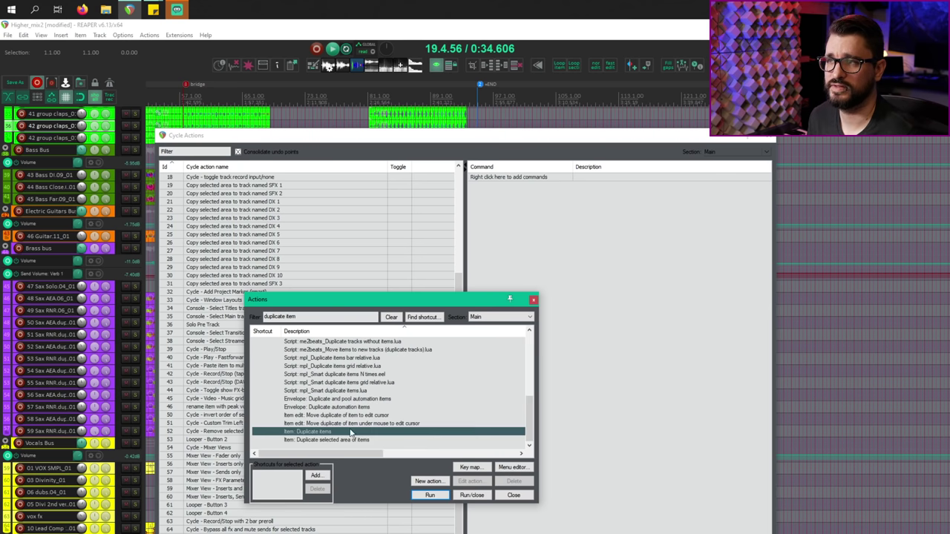
right_click(581, 191)
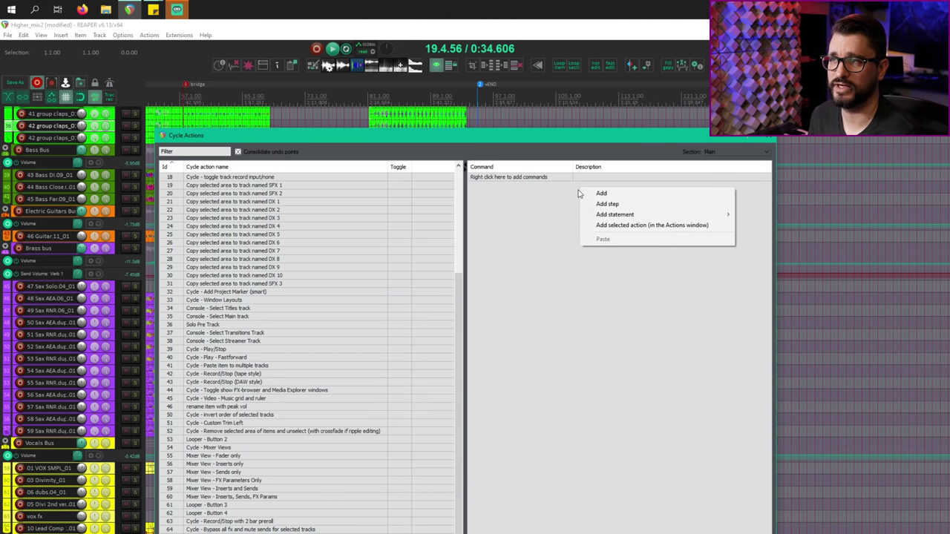
left_click(606, 231)
Add a LOOP statement to the new cycle action with x as its number of repeats.
right_click(525, 214)
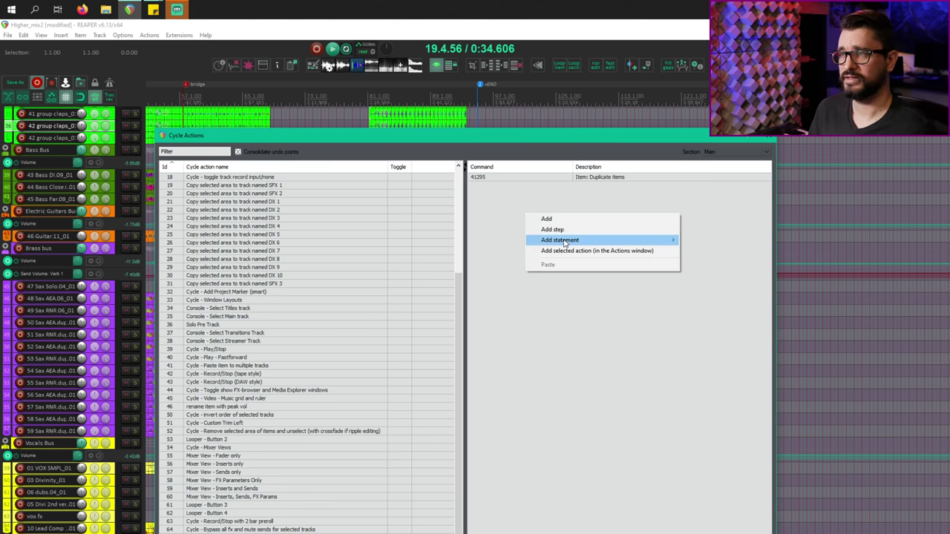
mouse_move(564, 242)
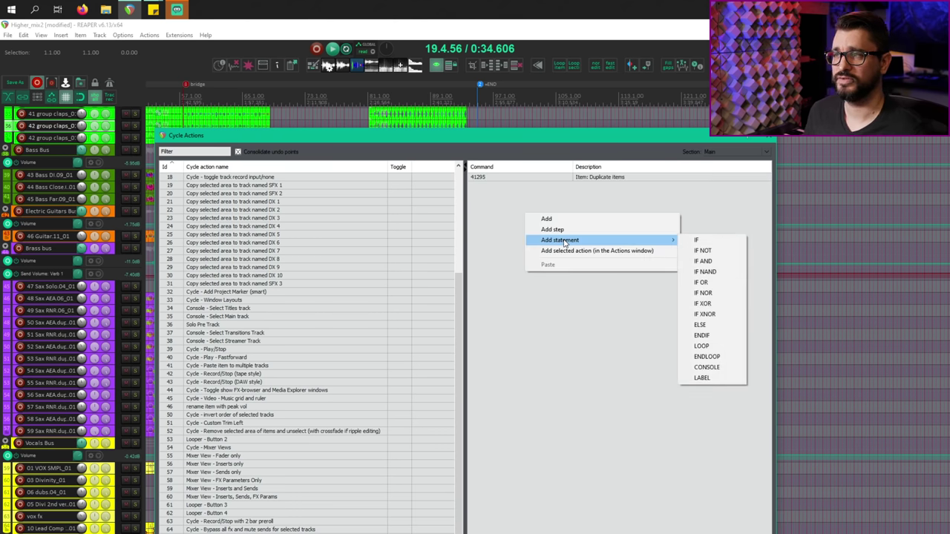
left_click(719, 348)
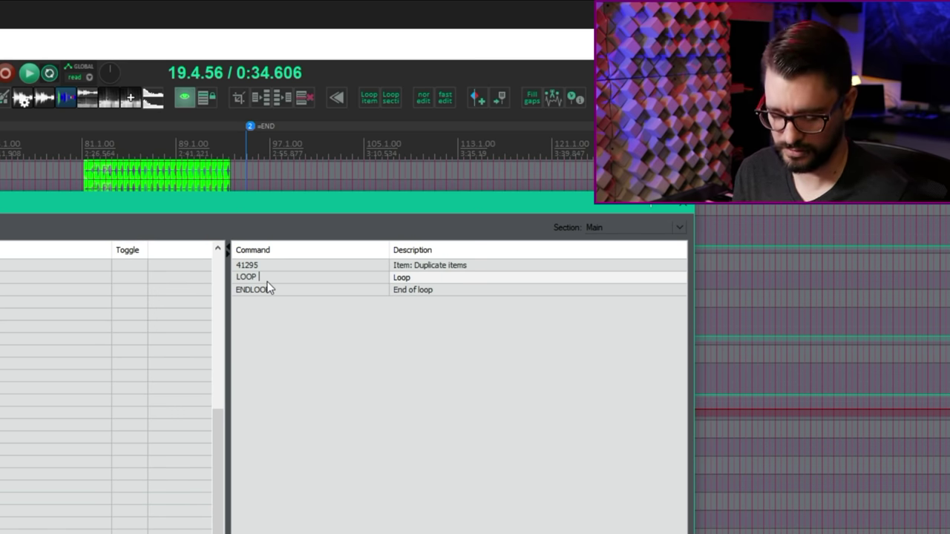
type("x")
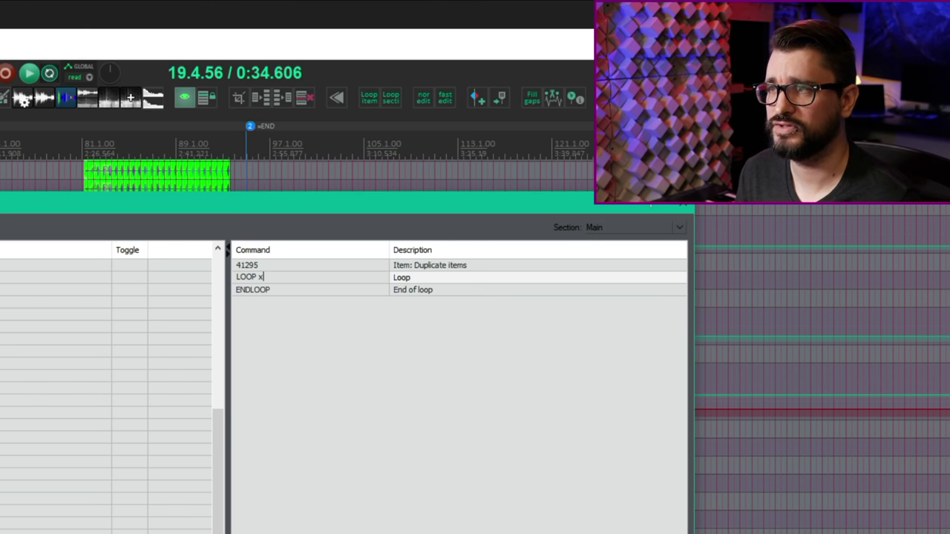
key("Return")
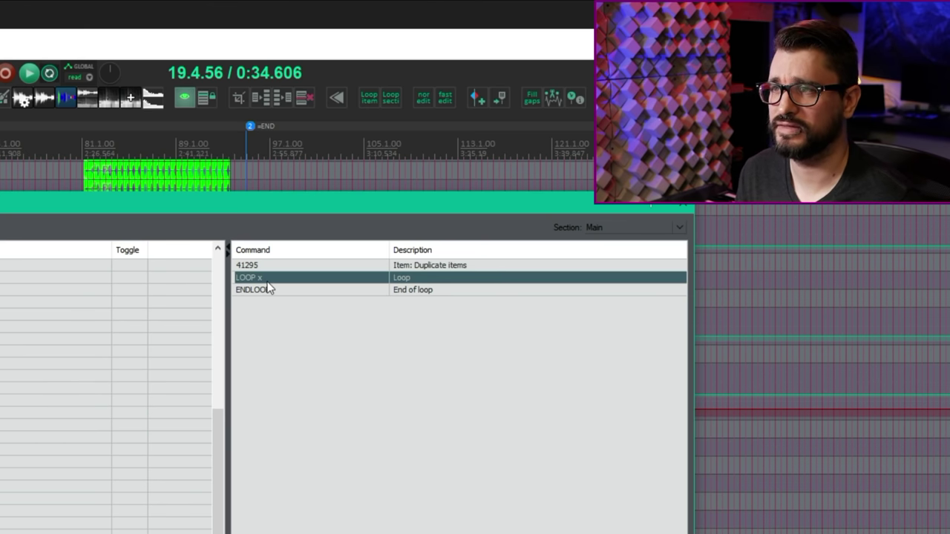
Move the LOOP x command above Item: Duplicate items so that the loop encloses the duplication.
left_click(346, 388)
left_click(416, 275)
left_click_drag(416, 278, 418, 265)
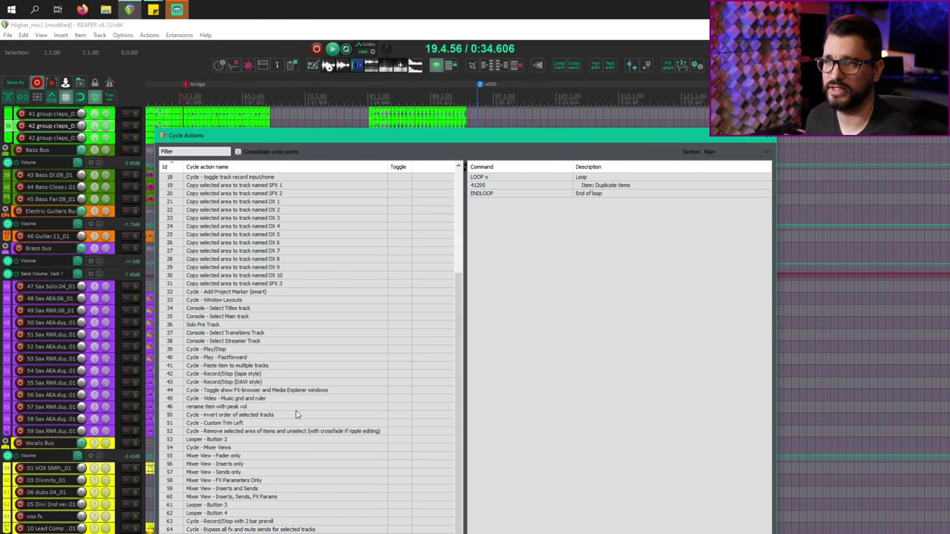
Move the Cycle Actions and Actions windows clear of the arrangement and select the last item on the 49 Sax RNR.06_01 track.
left_click_drag(346, 138, 710, 170)
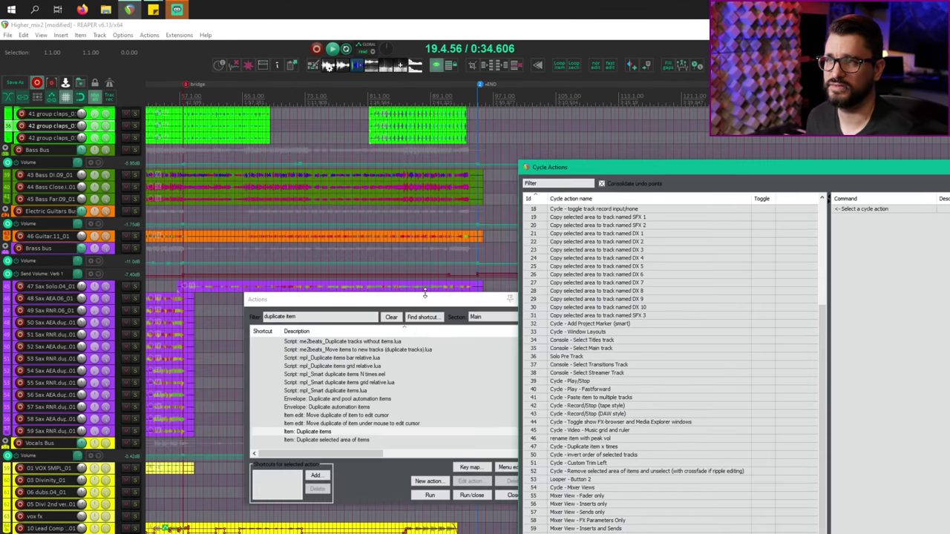
left_click_drag(458, 307, 387, 442)
left_click(477, 311)
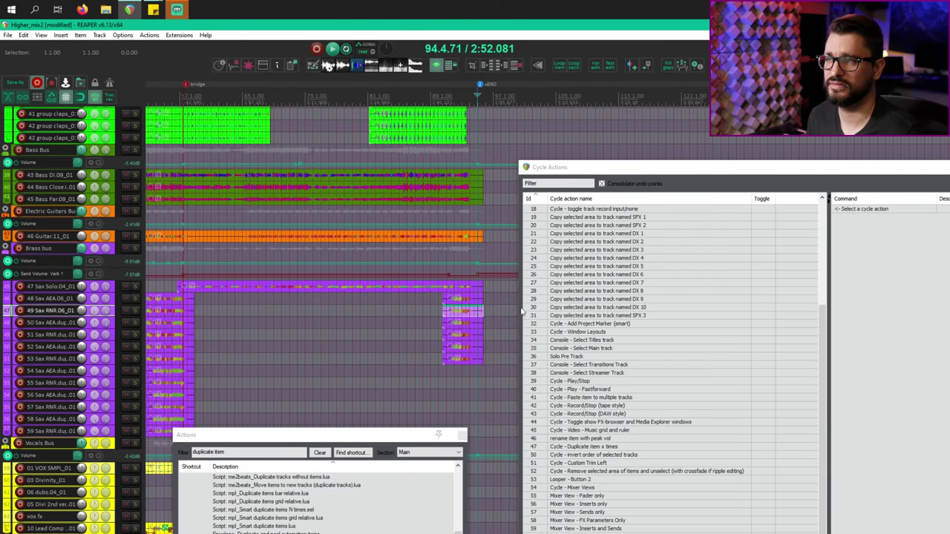
left_click_drag(592, 171, 894, 256)
scroll(550, 315, "up", 3)
scroll(549, 315, "up", 5)
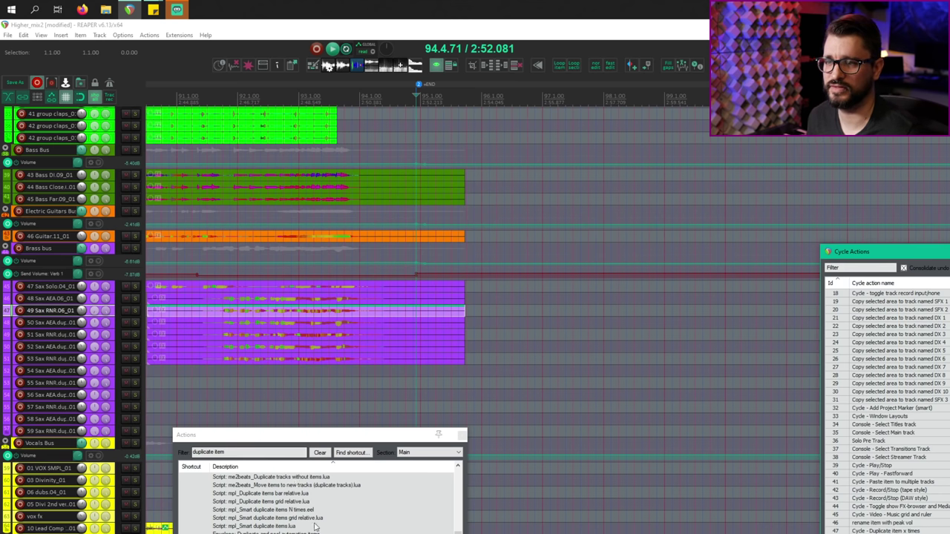
Find the Cycle - Duplicate item x times action and run it on the selected sax item with 23 repeats.
left_click_drag(237, 452, 121, 458)
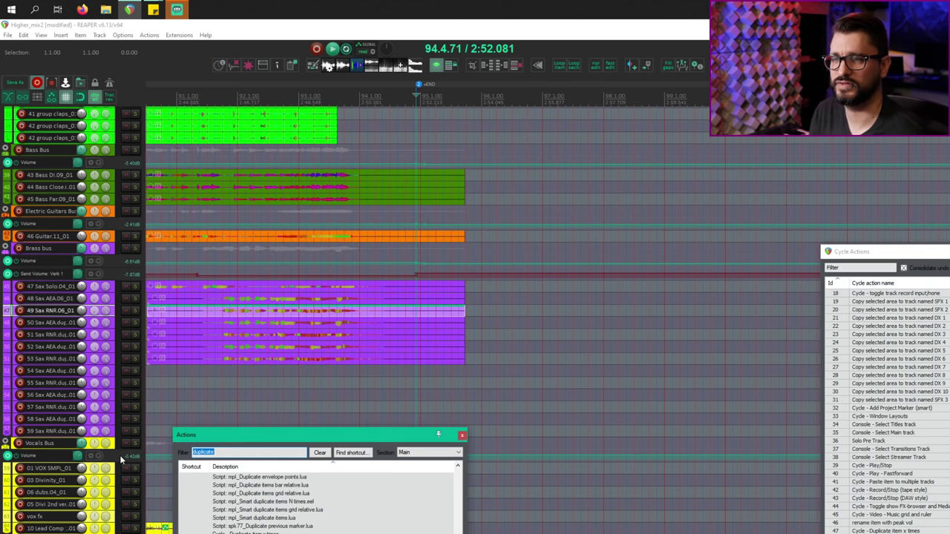
type("cycle dupl")
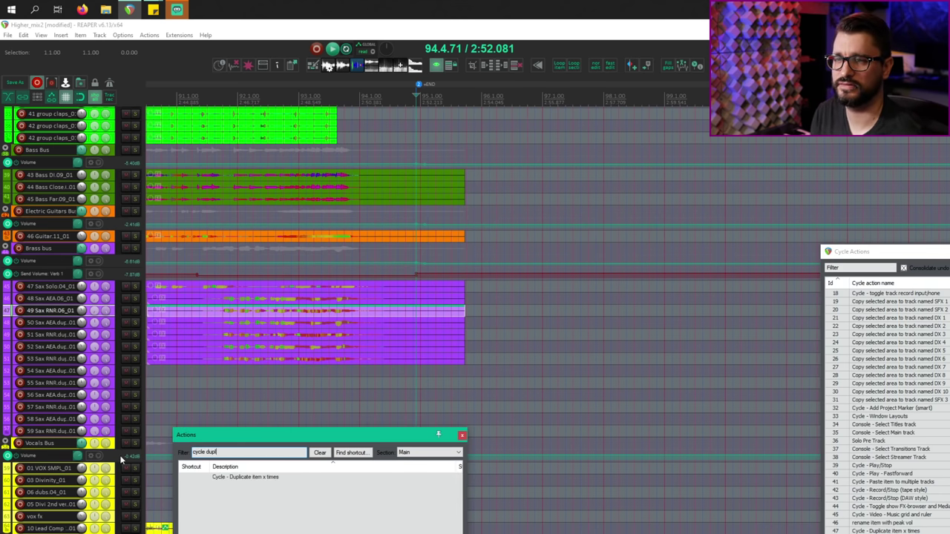
left_click(268, 478)
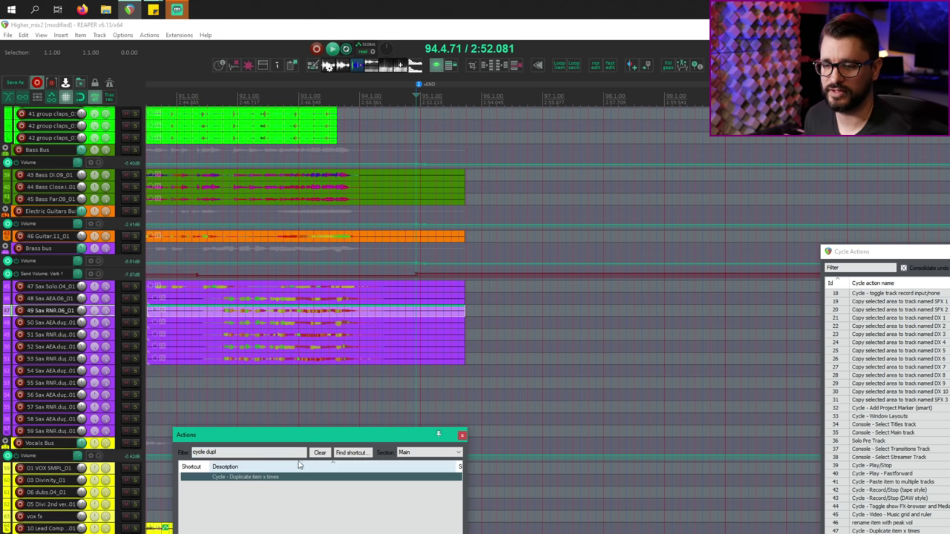
left_click_drag(290, 435, 276, 364)
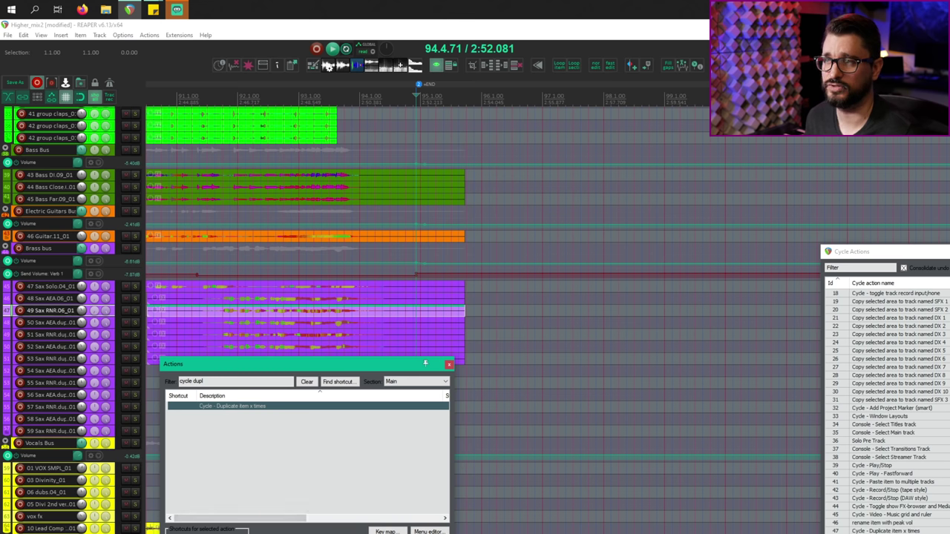
key("Return")
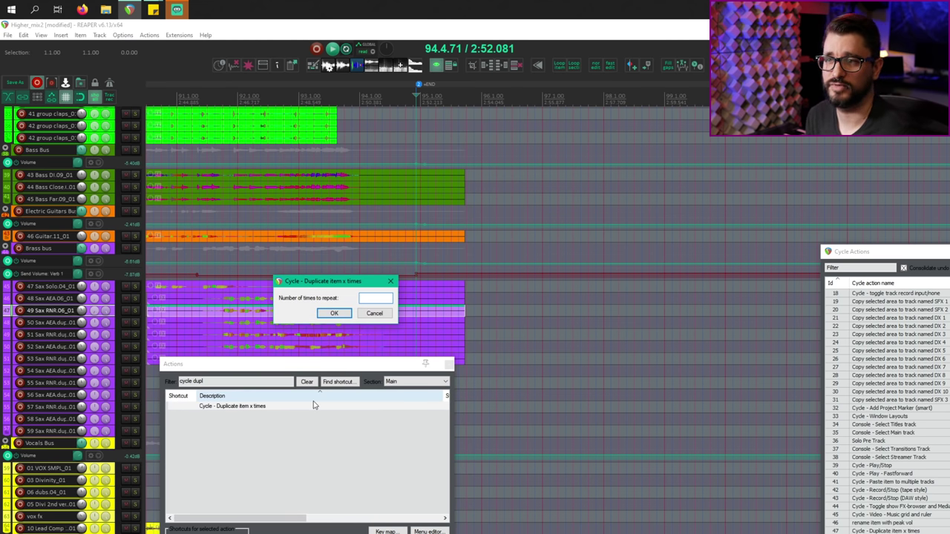
type("23")
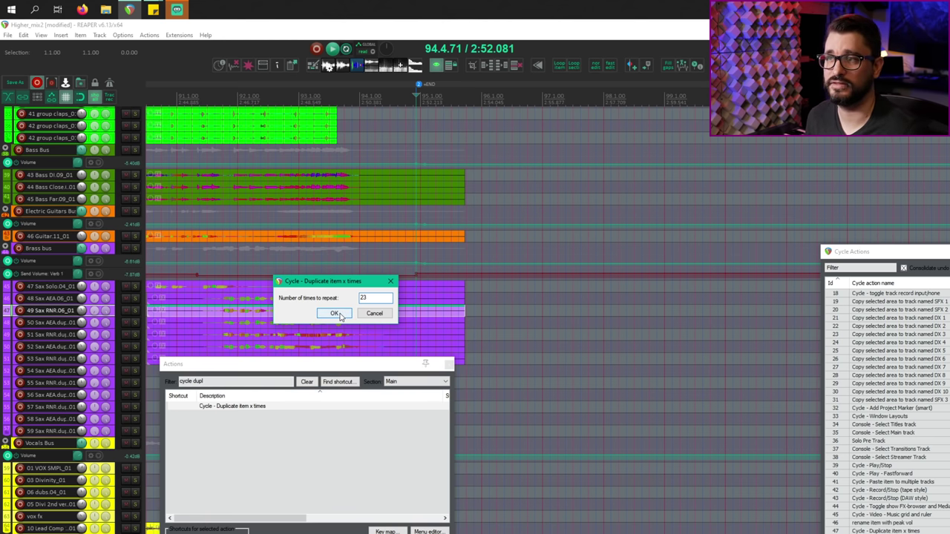
left_click(338, 314)
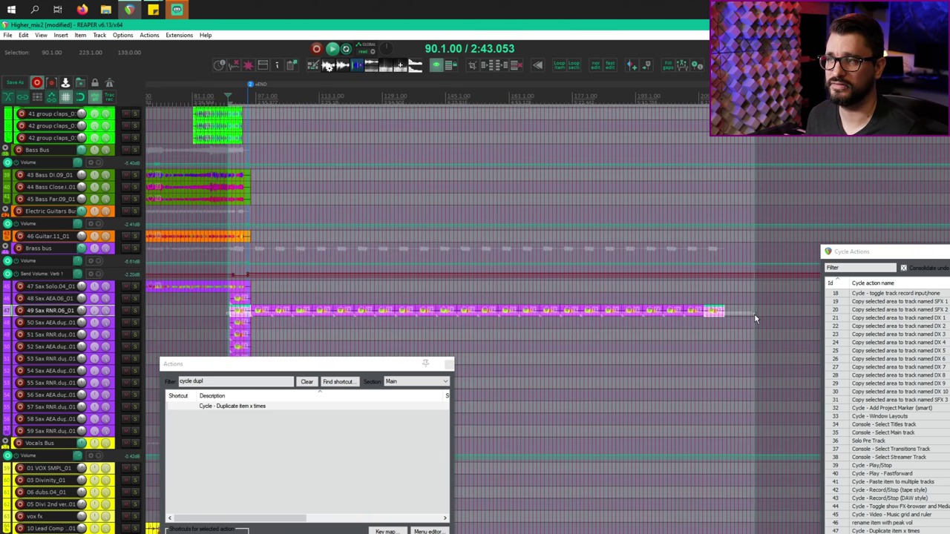
Mark a time range spanning the duplicated items on the 49 Sax RNR.06_01 track.
left_click_drag(228, 312, 755, 315)
double_click(719, 312)
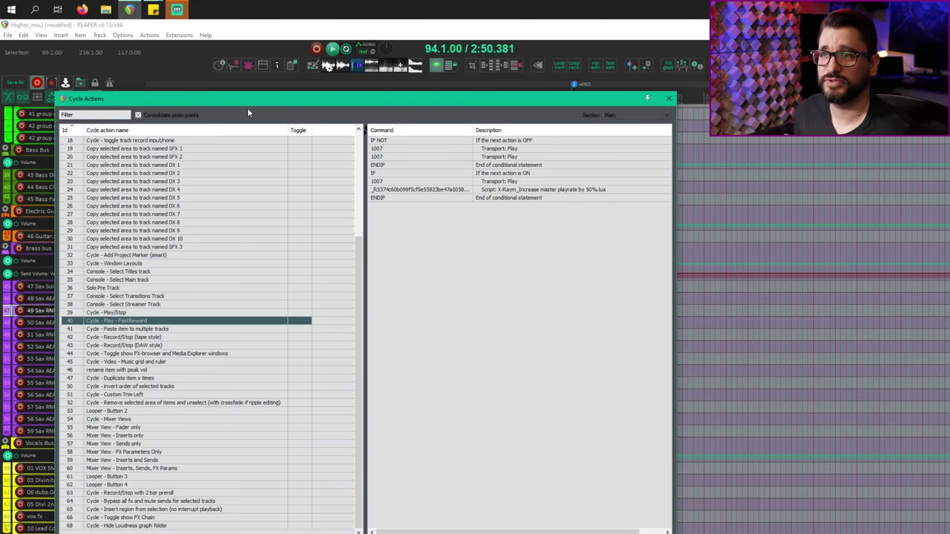
Find the Copy selected area to track named SFX 1 cycle action and examine its command list.
left_click_drag(248, 97, 250, 94)
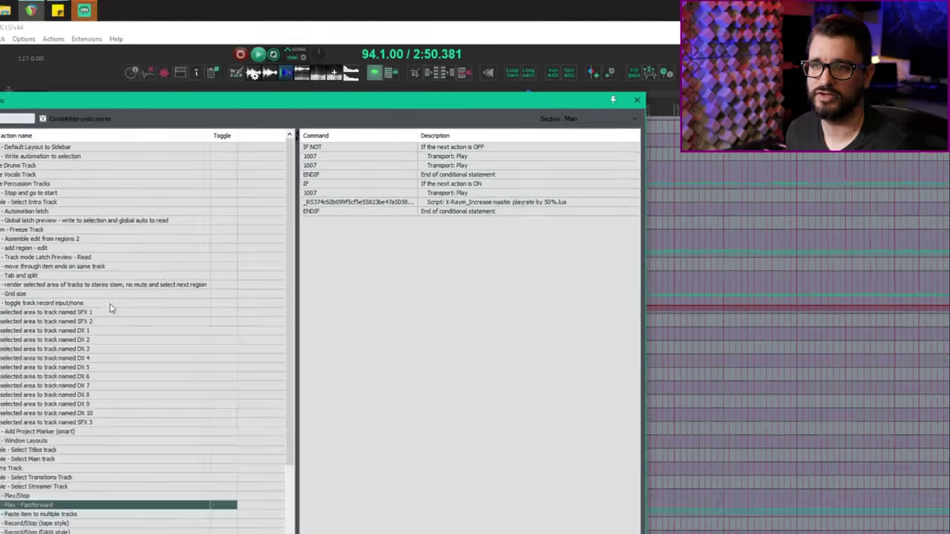
left_click(207, 281)
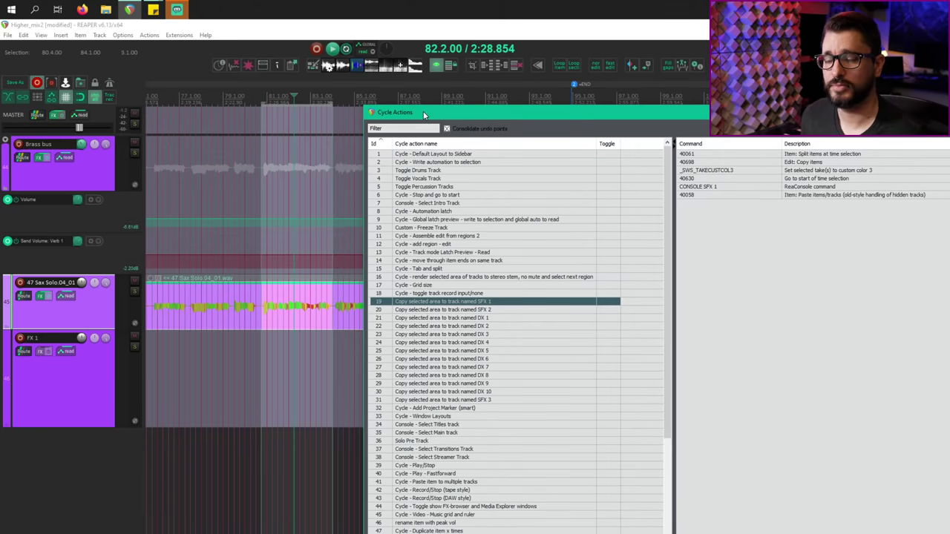
Set the time selection on the 47 Sax Solo.04_01 item from 81.1.00 to 83.4.00 and select the FX 1 track.
left_click_drag(421, 112, 423, 107)
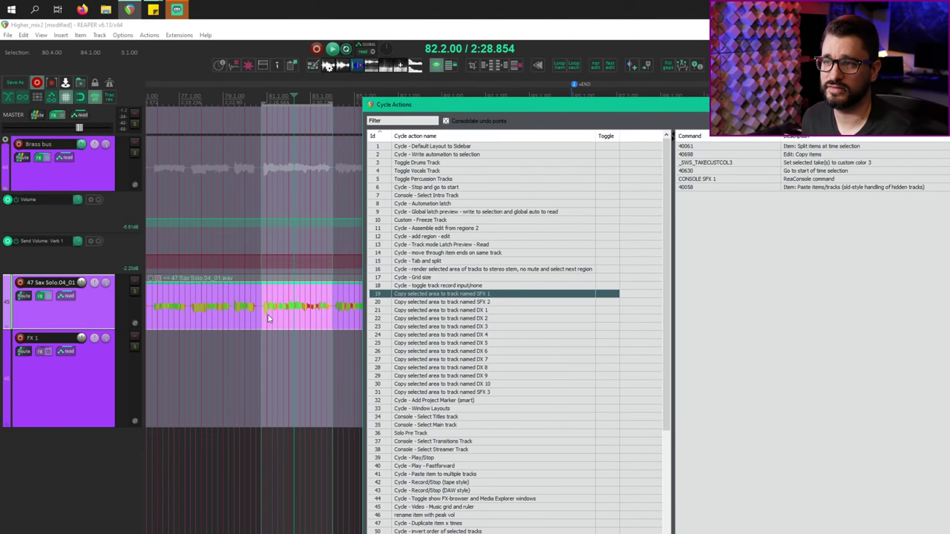
left_click_drag(268, 318, 327, 318)
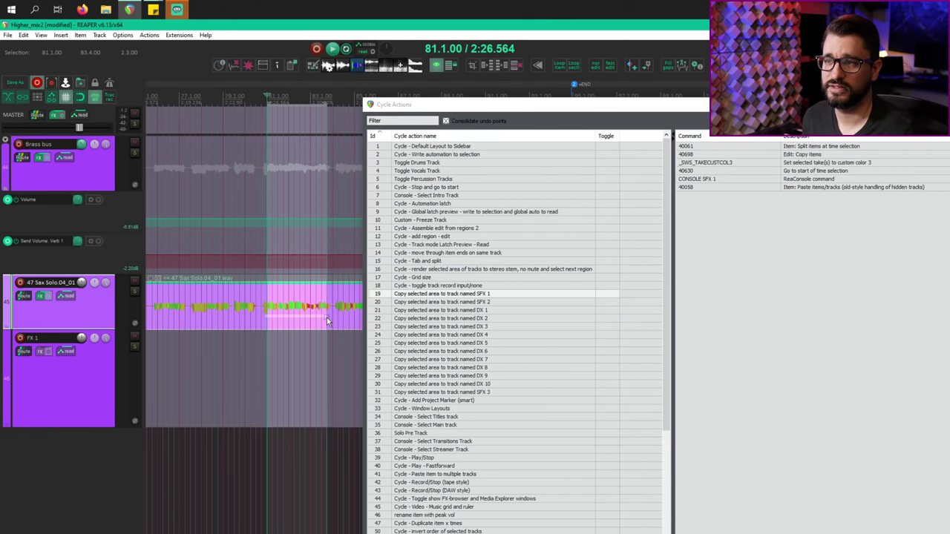
left_click(290, 331)
left_click(77, 384)
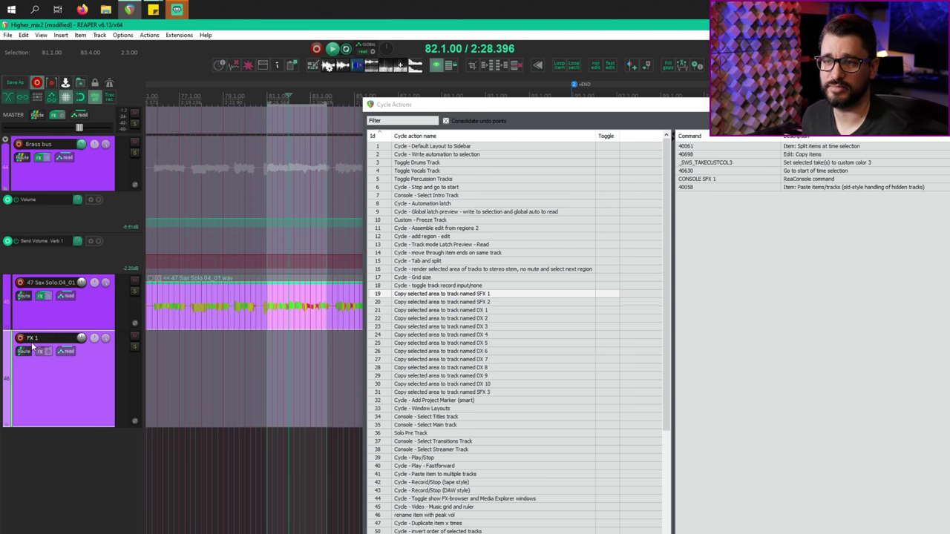
Inspect the CONSOLE SFX 1 command of the copy cycle action, leaving the sax solo item uncovered.
left_click_drag(516, 109, 203, 153)
left_click(408, 225)
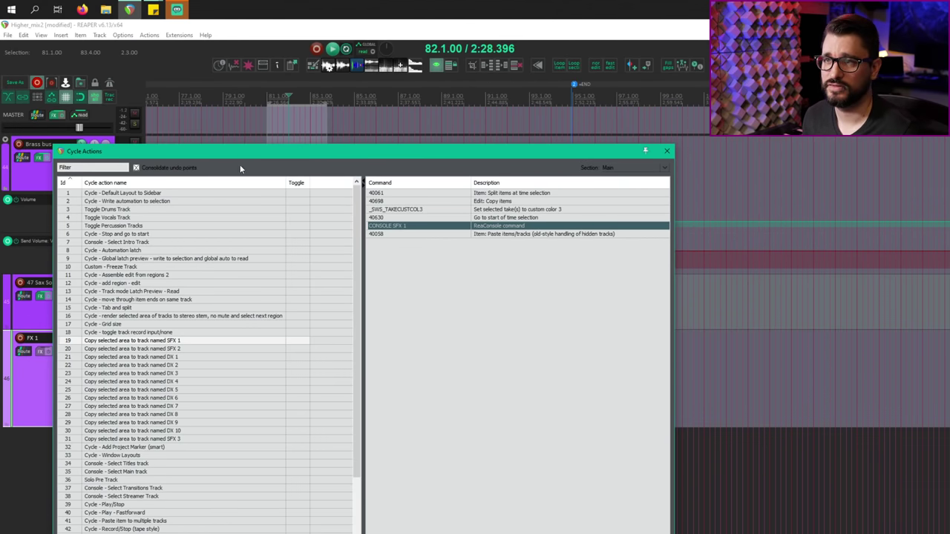
left_click_drag(101, 151, 500, 149)
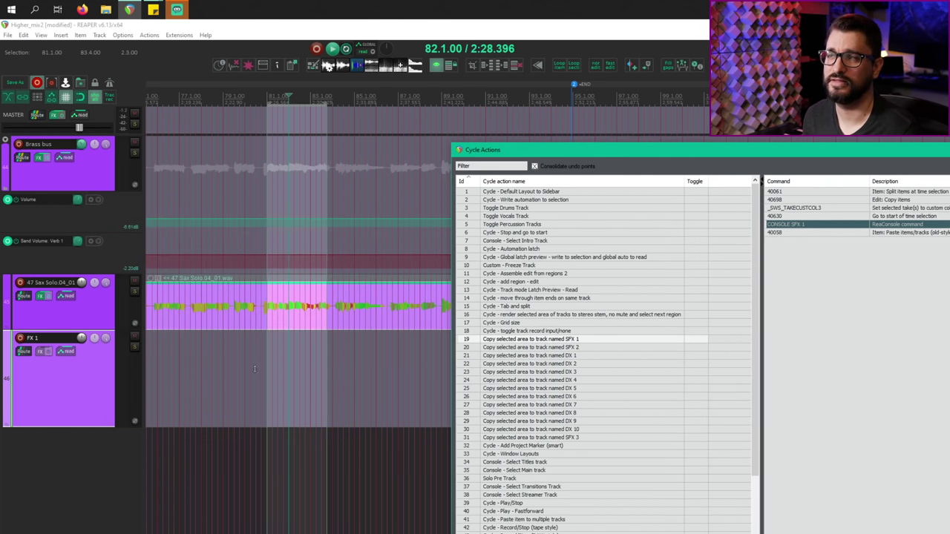
Select the sax solo item and run the Copy selected area to track named SFX 1 cycle action on it.
left_click(288, 323)
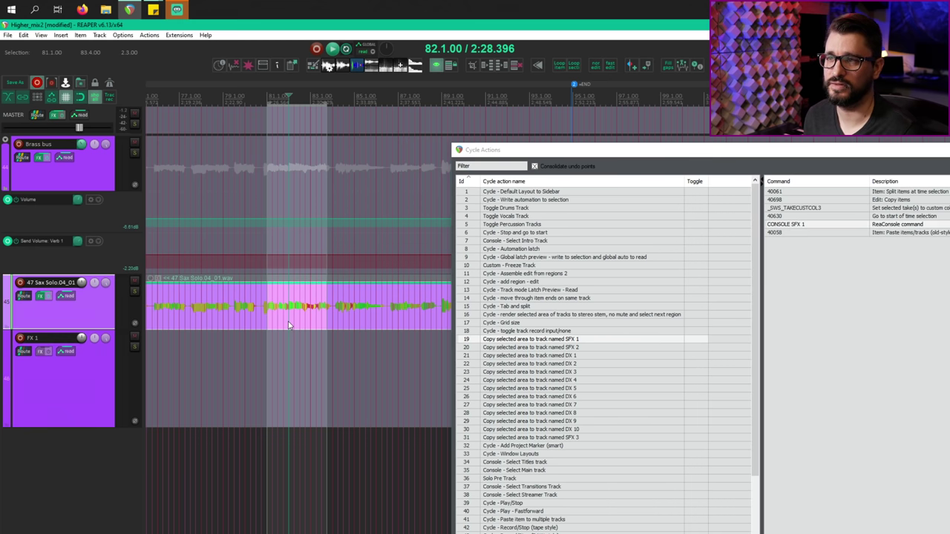
left_click(483, 340)
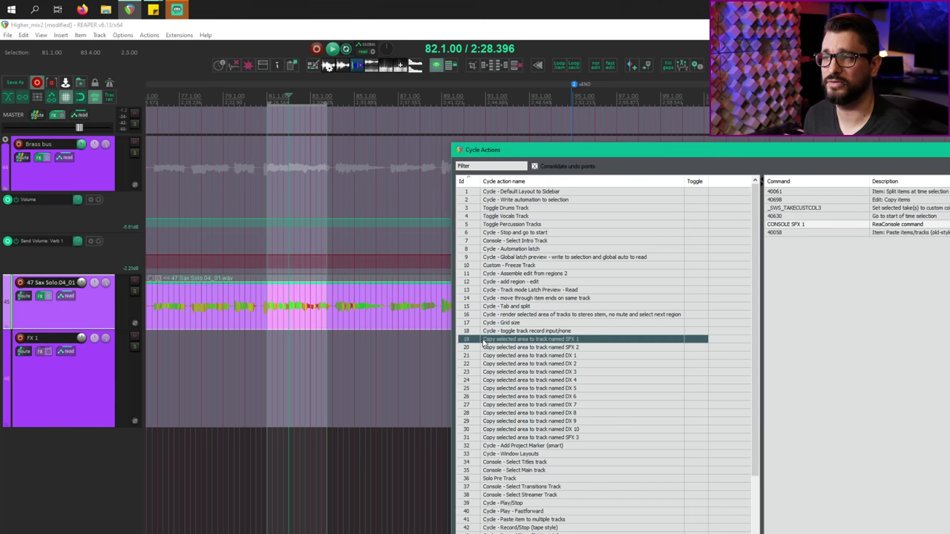
right_click(483, 342)
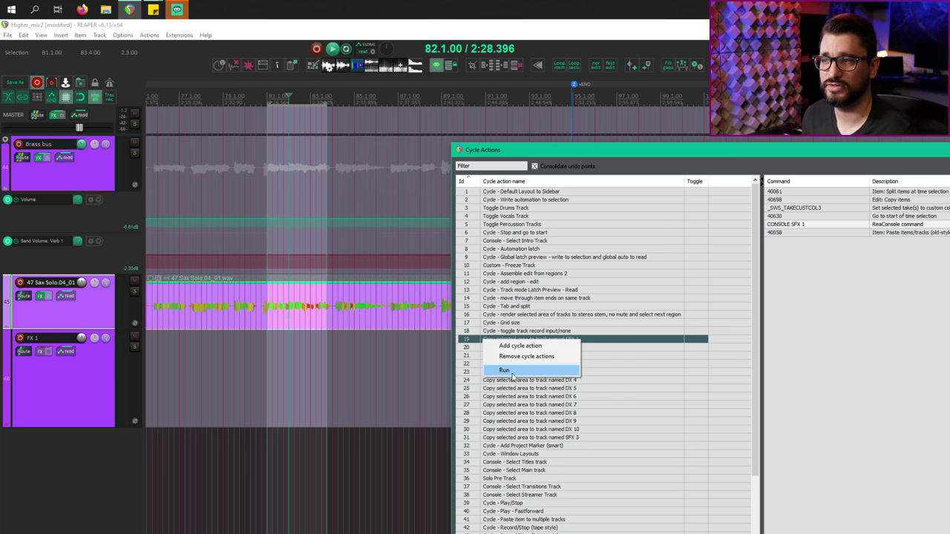
left_click(511, 371)
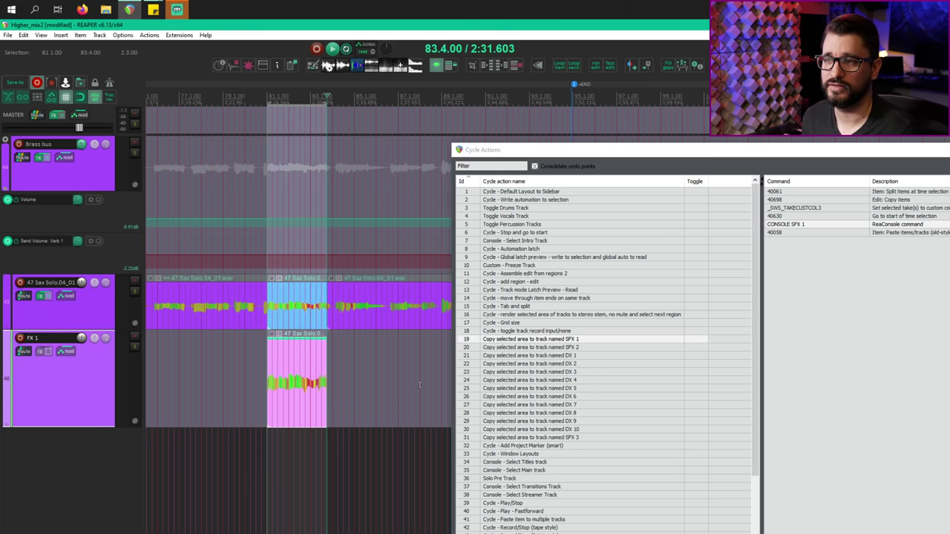
Compare the split section on the sax solo track with its copy on FX 1, then close the Cycle Actions editor.
left_click(290, 318)
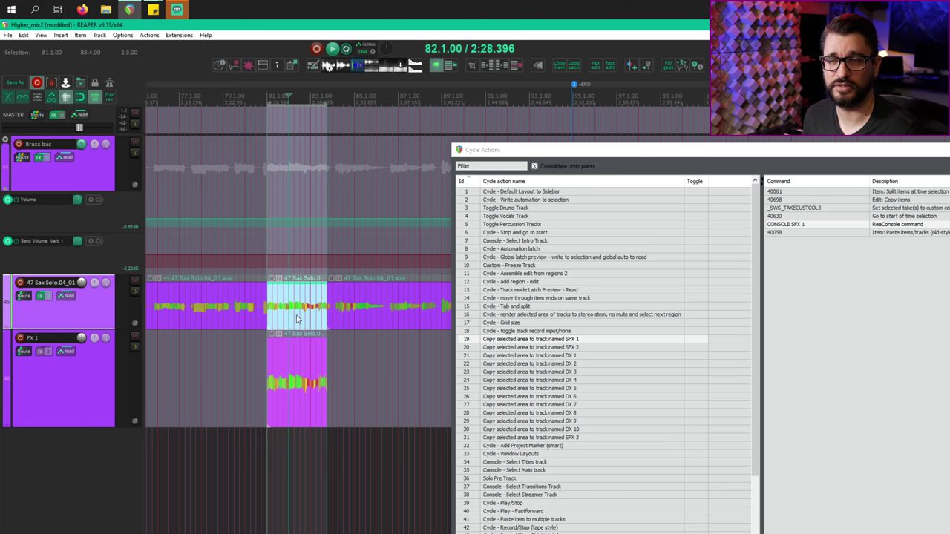
left_click(316, 380)
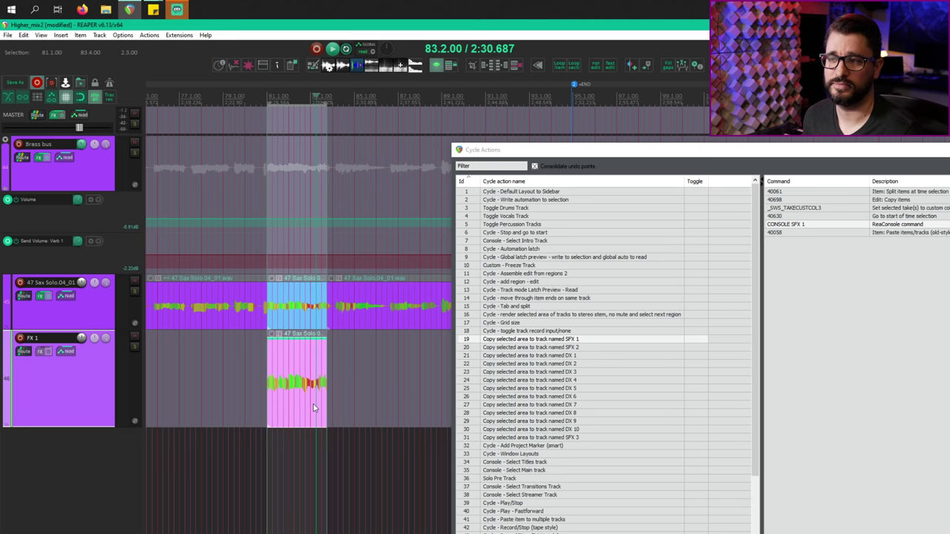
left_click(375, 409)
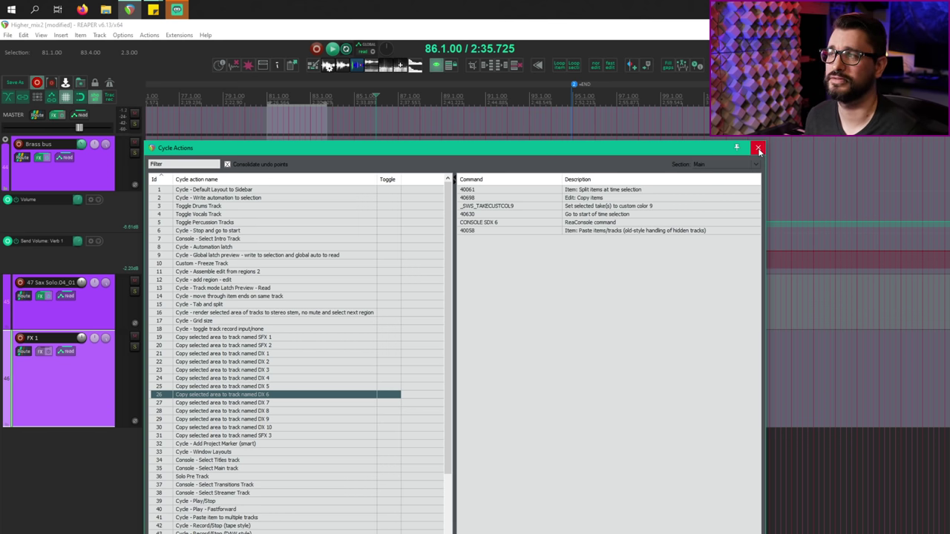
left_click(758, 149)
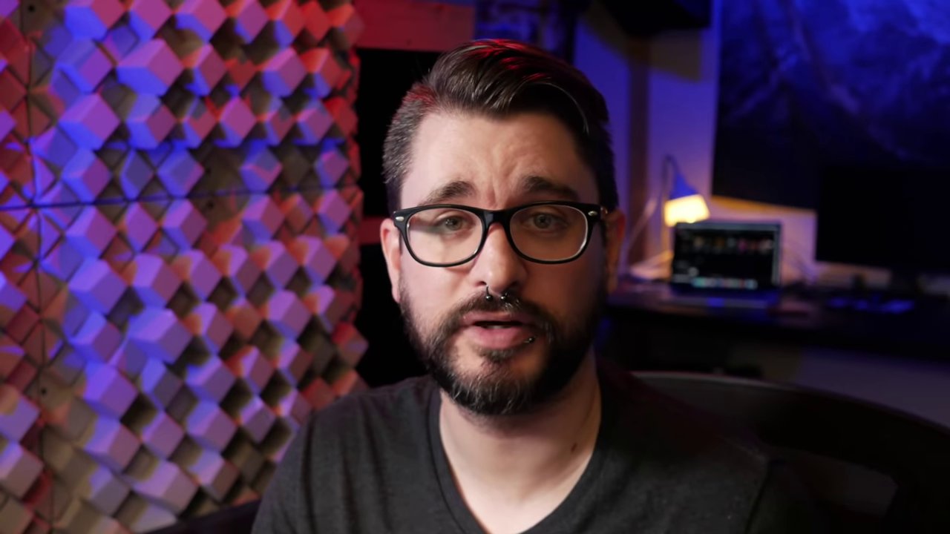
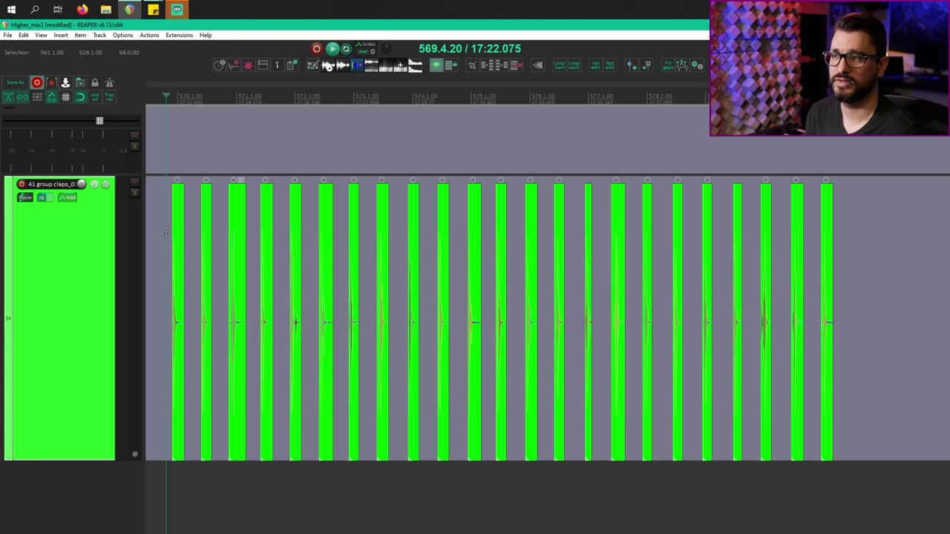
Select all clap items on the 41 group claps track and reposition them with a 0-second interval from each item's end.
left_click_drag(845, 270, 160, 287)
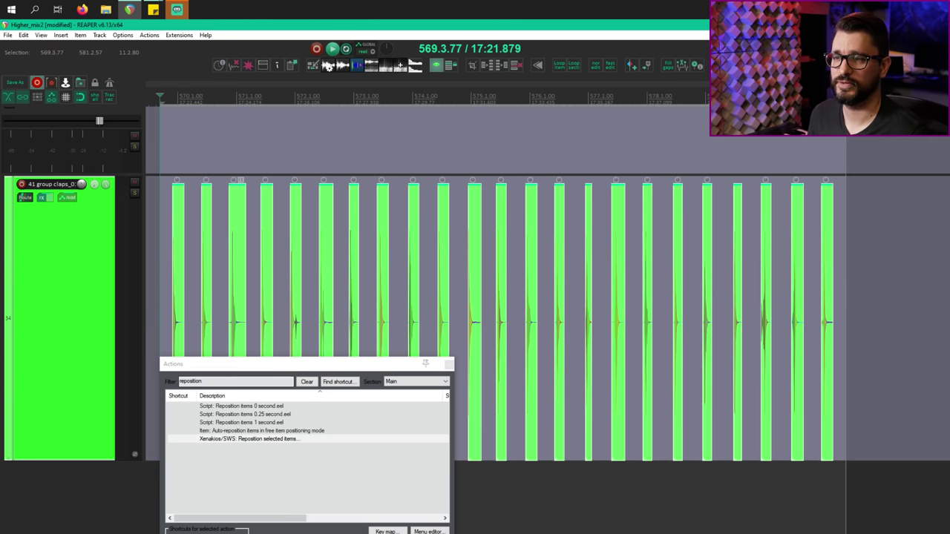
left_click(371, 533)
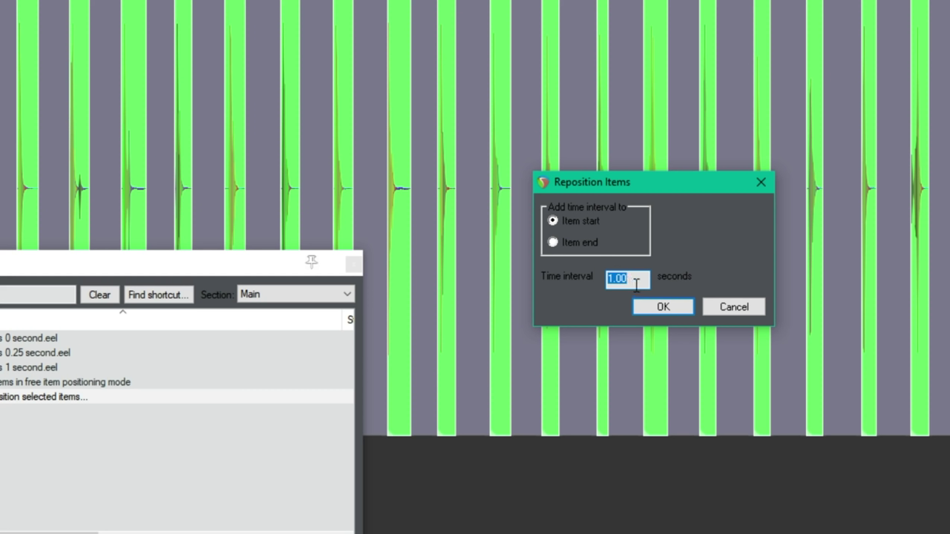
left_click(591, 242)
left_click_drag(649, 280, 536, 277)
type("0")
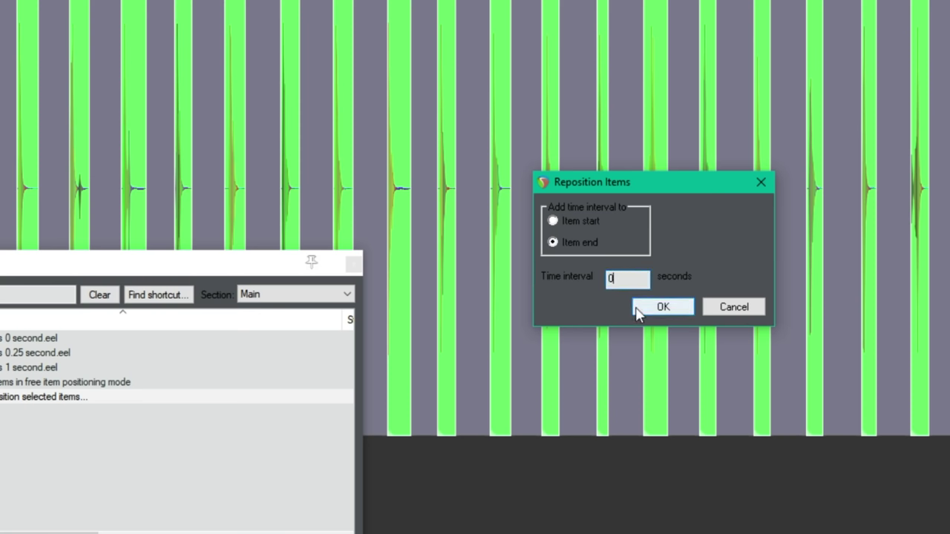
left_click(672, 310)
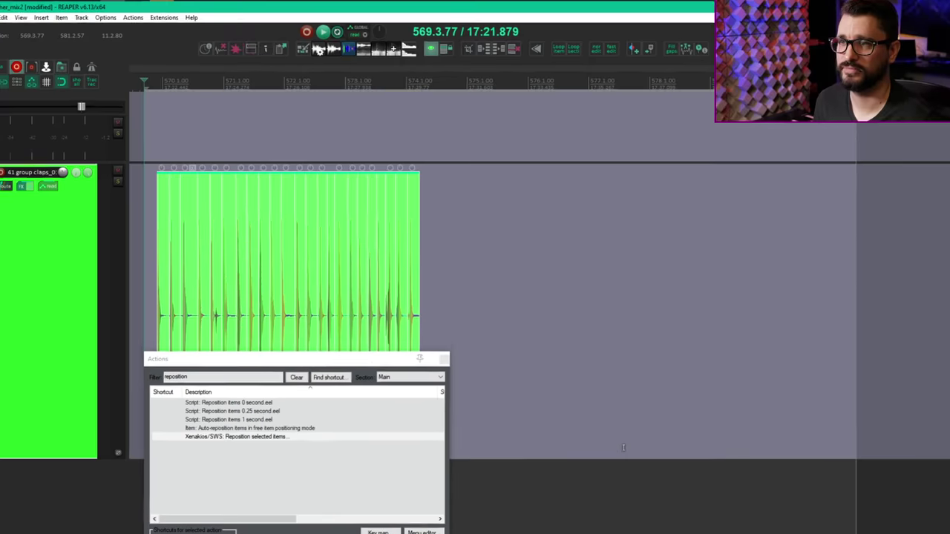
Reposition the selected clap items with a 2-second interval measured from each item's start.
key("r")
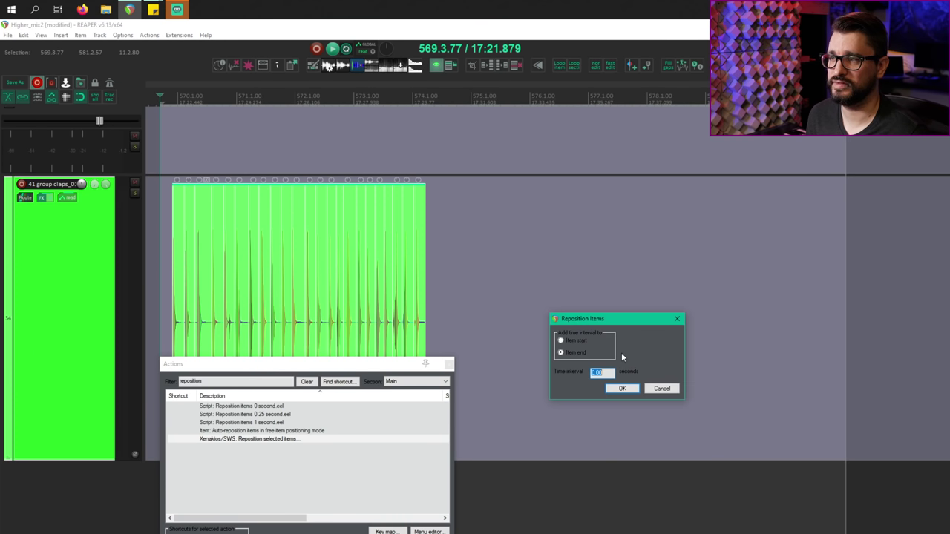
left_click(582, 340)
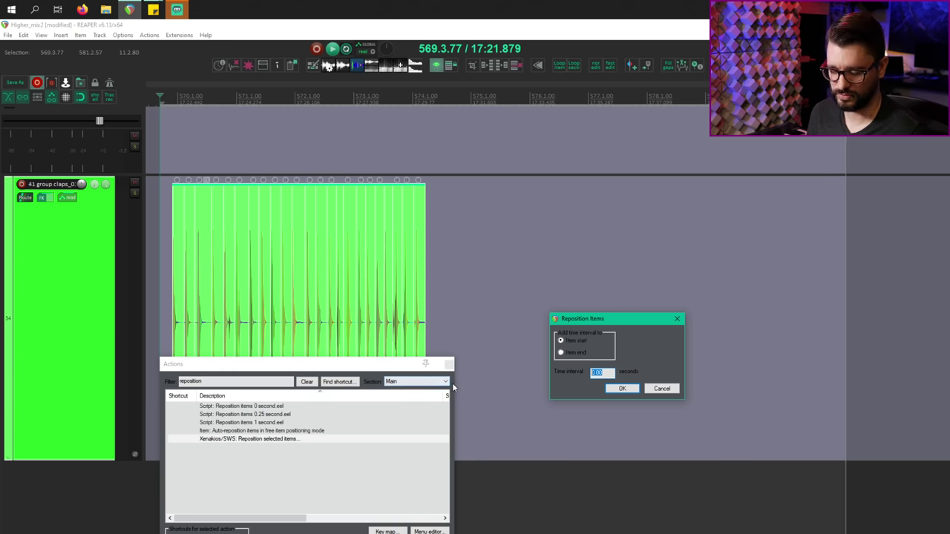
type("1")
left_click(622, 388)
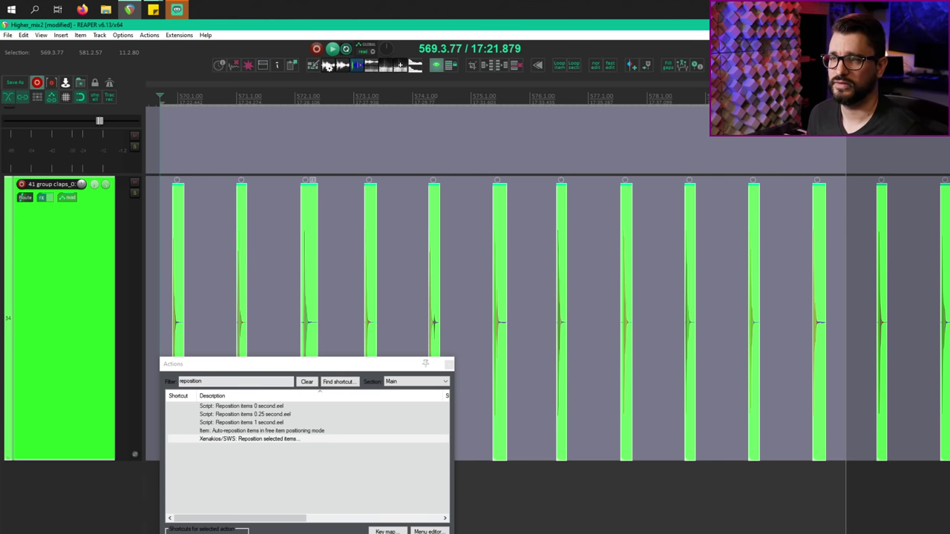
Reposition the clap items with a 2-second interval from each item's end, then start the reposition action once more.
left_click(369, 533)
left_click(578, 353)
left_click(608, 373)
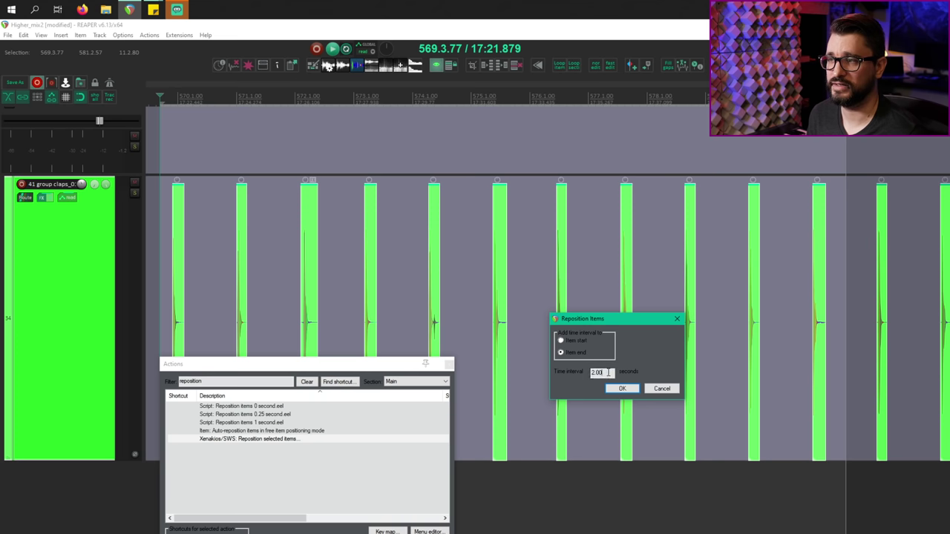
left_click(622, 388)
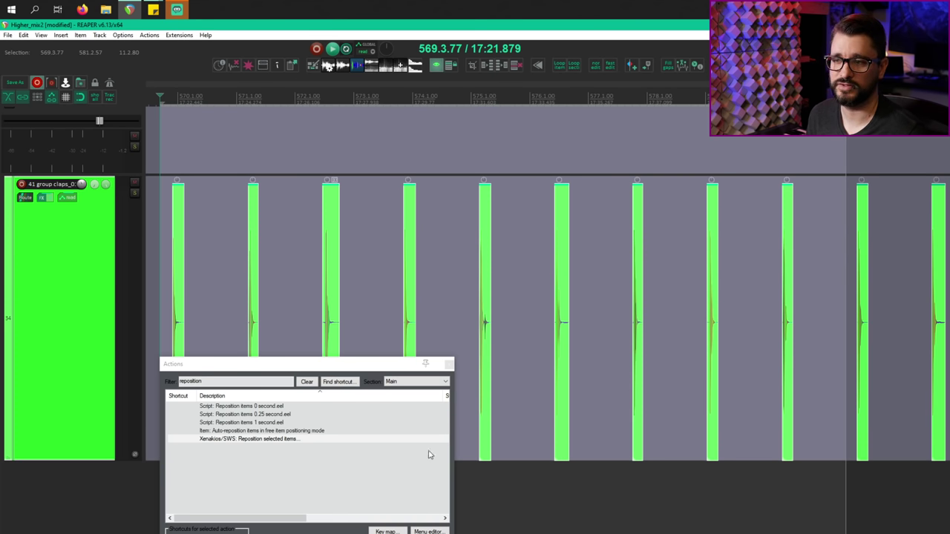
left_click(370, 533)
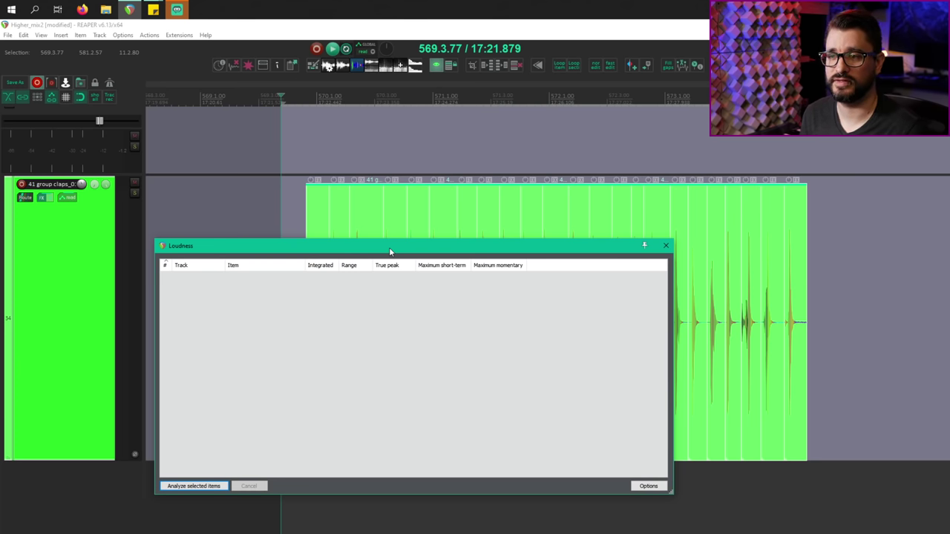
Bring up the SWS Loudness window and move it lower over the clap items.
left_click_drag(388, 247, 406, 276)
left_click(178, 35)
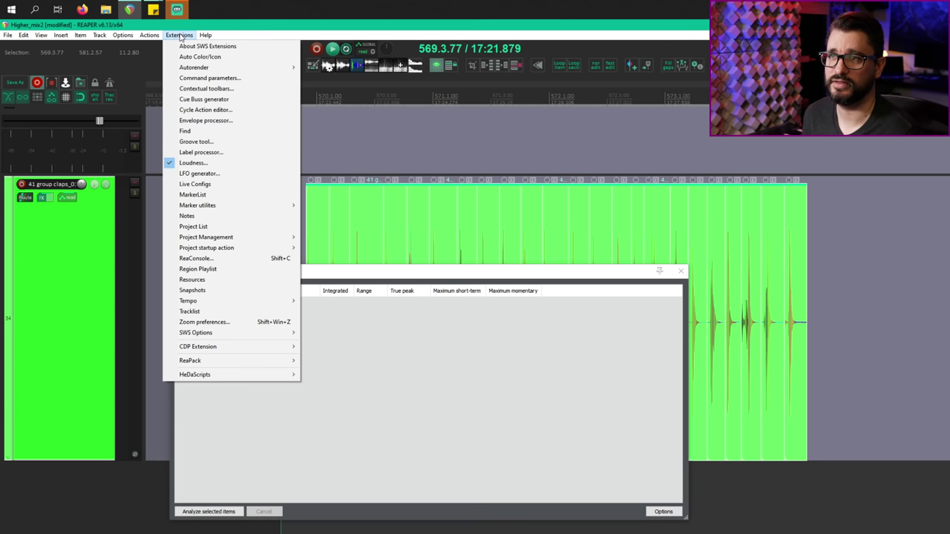
left_click(193, 163)
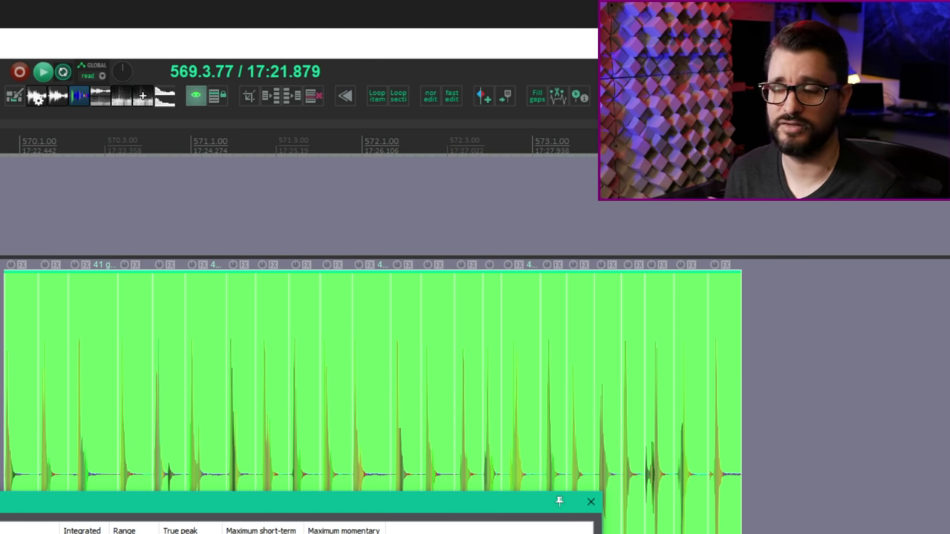
Analyze the loudness of the selected clap items and open the loudness analysis options.
left_click_drag(269, 508, 206, 473)
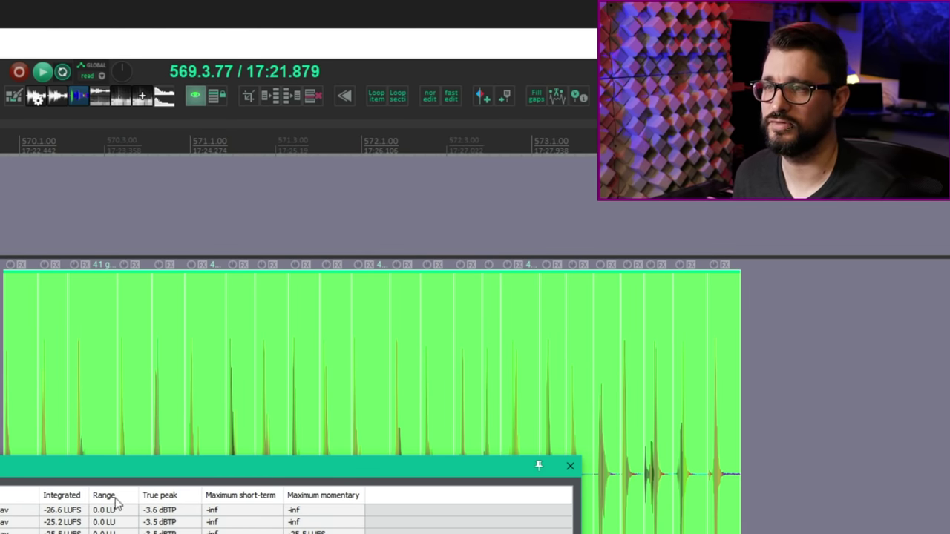
left_click_drag(128, 468, 299, 59)
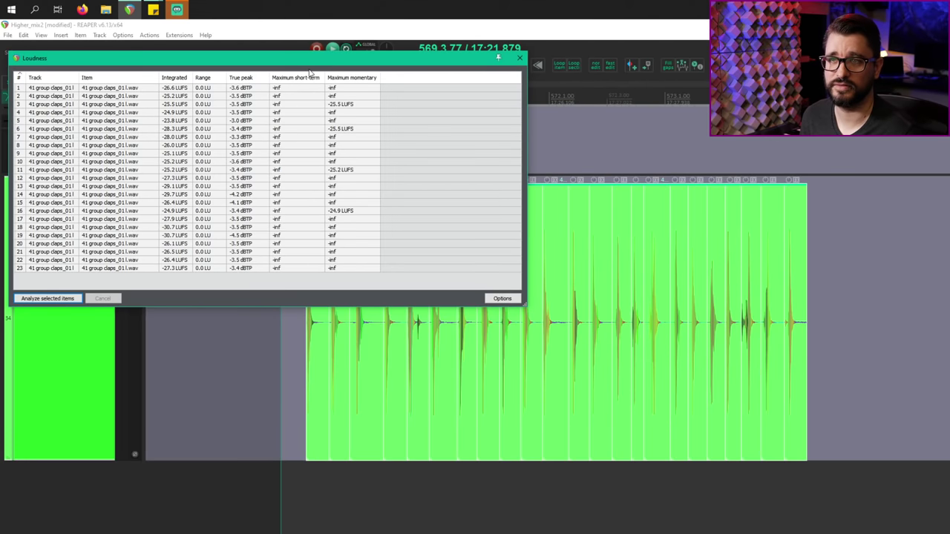
left_click(509, 300)
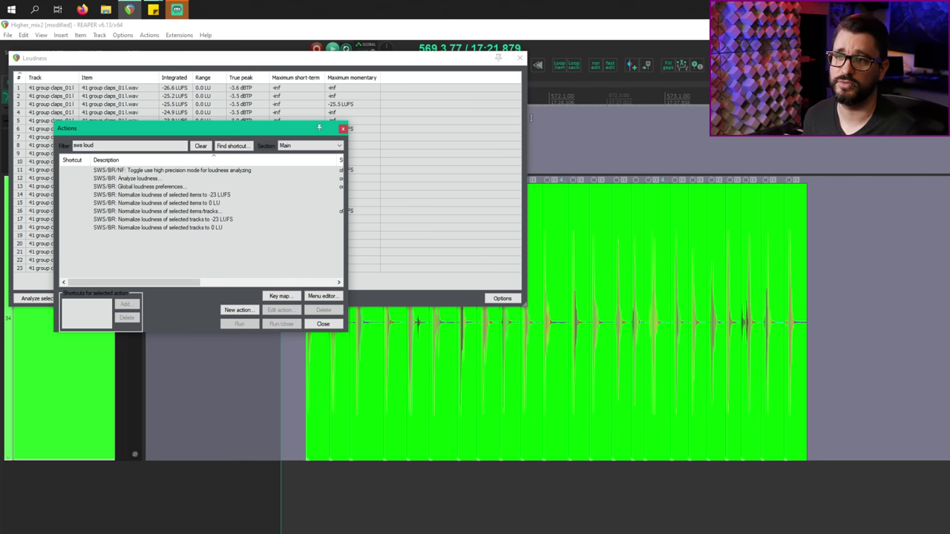
Look over the actions matching "sws loud" and select SWS/BR: Normalize loudness of selected items/tracks.
left_click(193, 196)
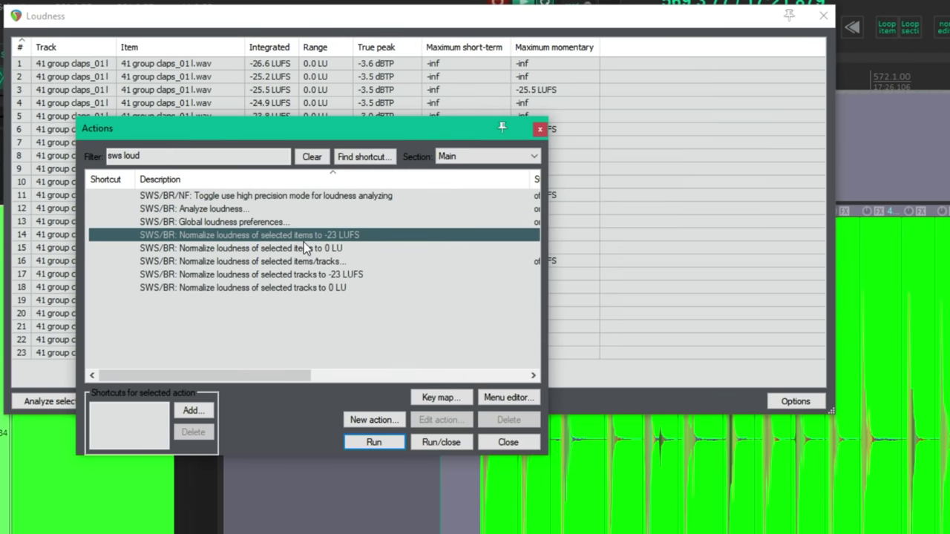
left_click(363, 252)
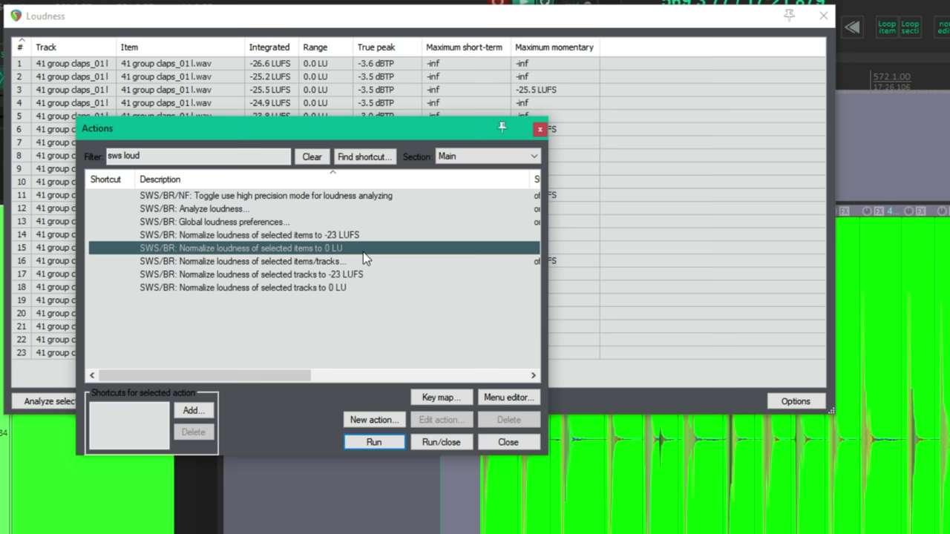
left_click(361, 274)
left_click(361, 264)
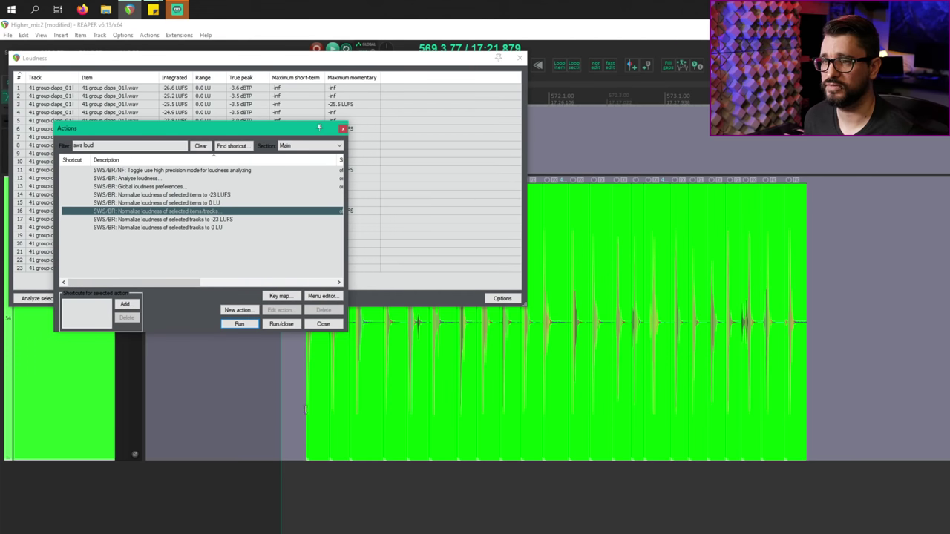
Select all the clap items and normalize their loudness to -16 LUFS with the SWS/BR normalize action.
left_click_drag(292, 410, 894, 400)
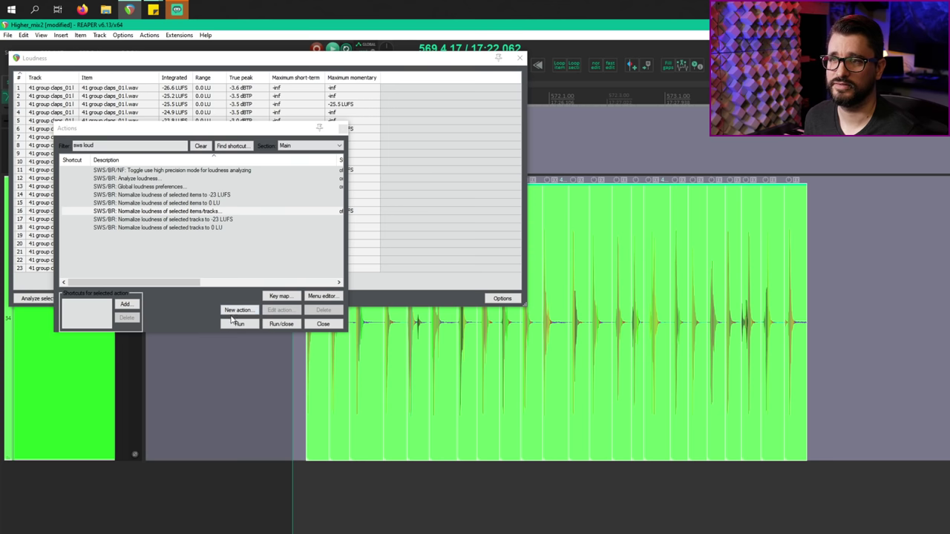
left_click(238, 325)
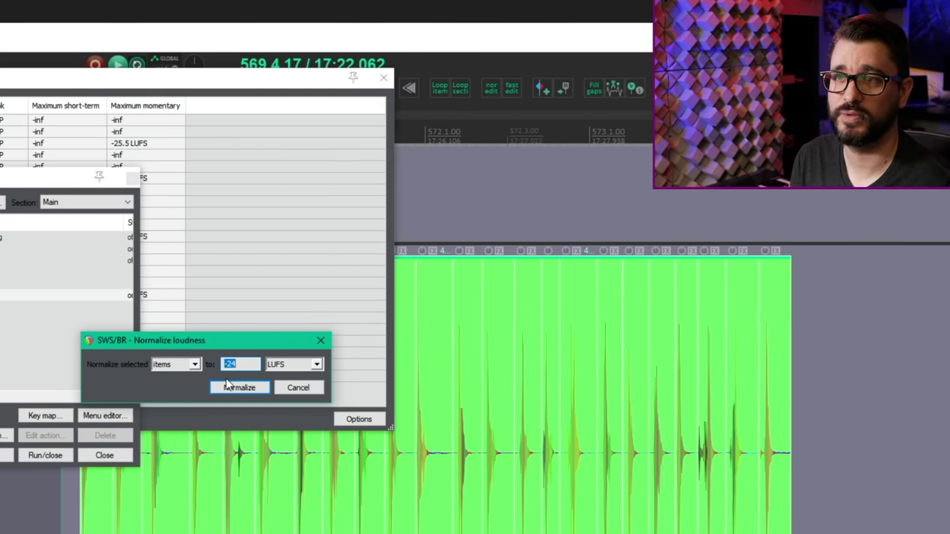
type("-16")
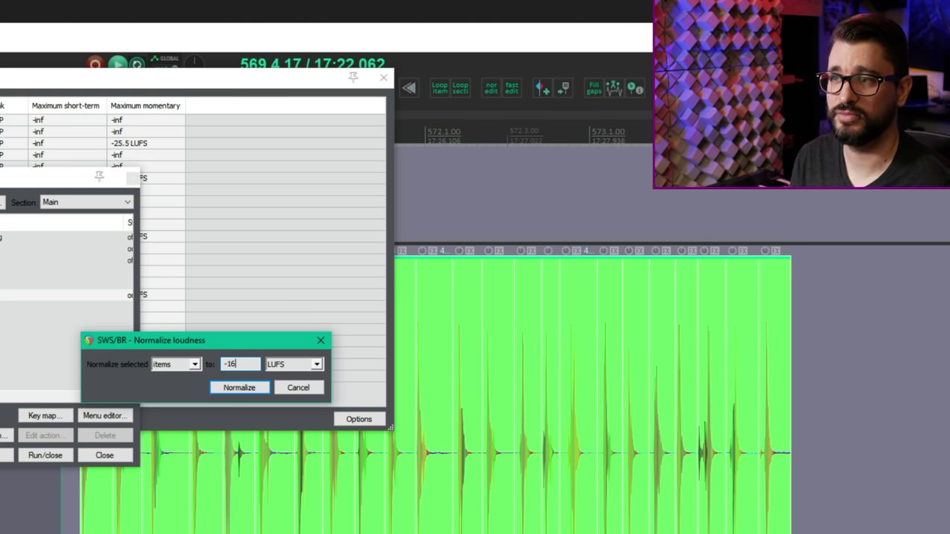
left_click(238, 388)
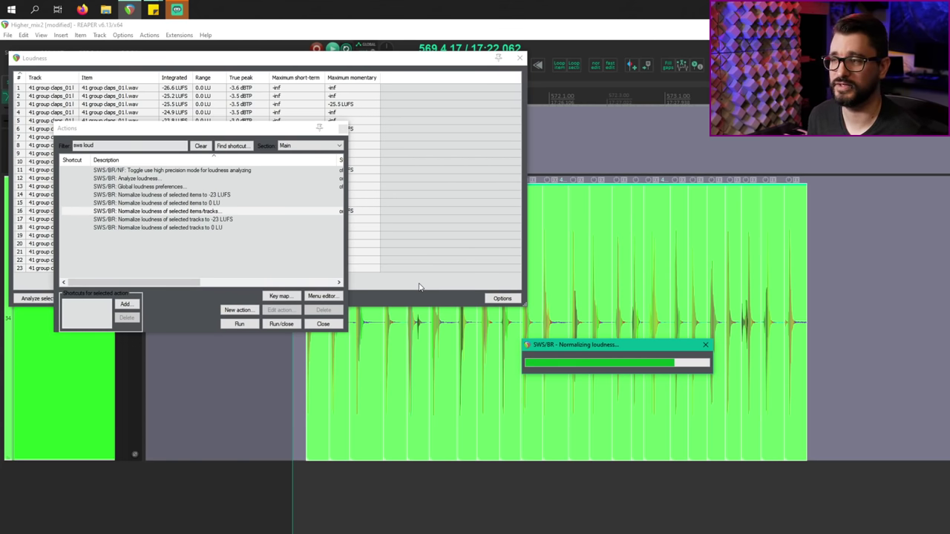
Rearrange the Loudness and Actions windows to uncover the clap items, and close the Actions window.
left_click(444, 63)
left_click(498, 57)
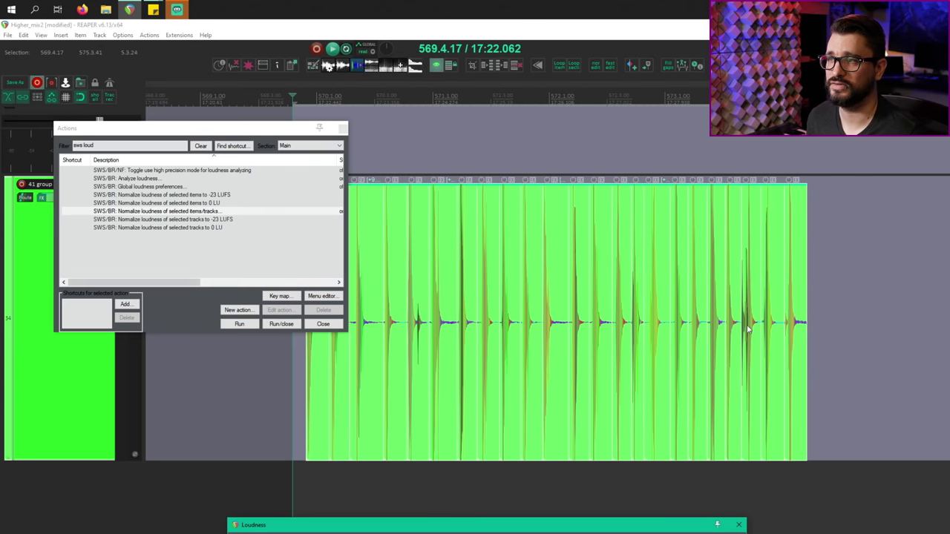
left_click_drag(263, 128, 235, 439)
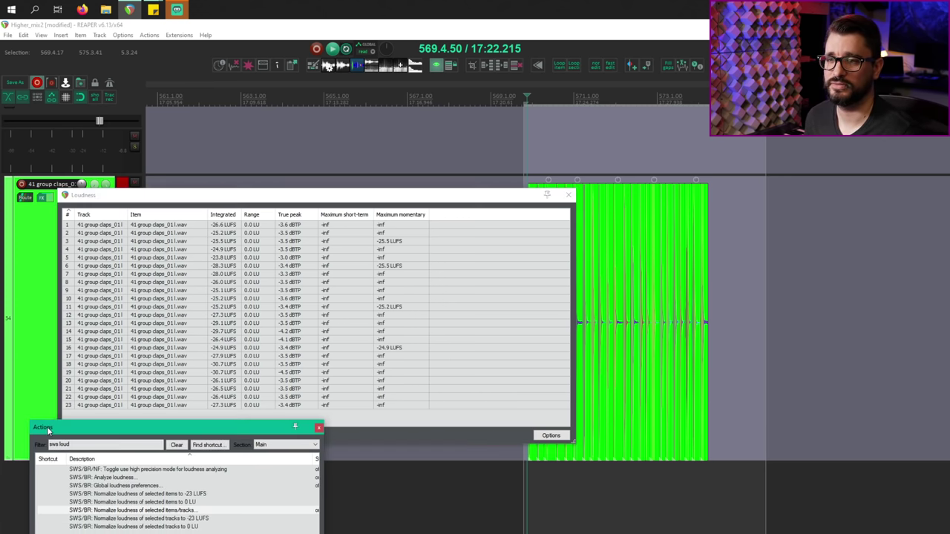
left_click_drag(260, 445, 265, 433)
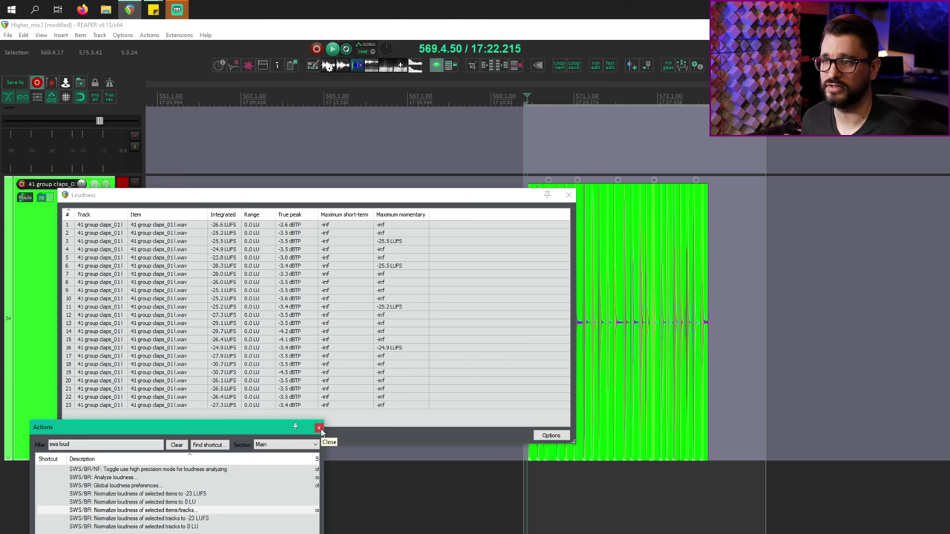
left_click(319, 428)
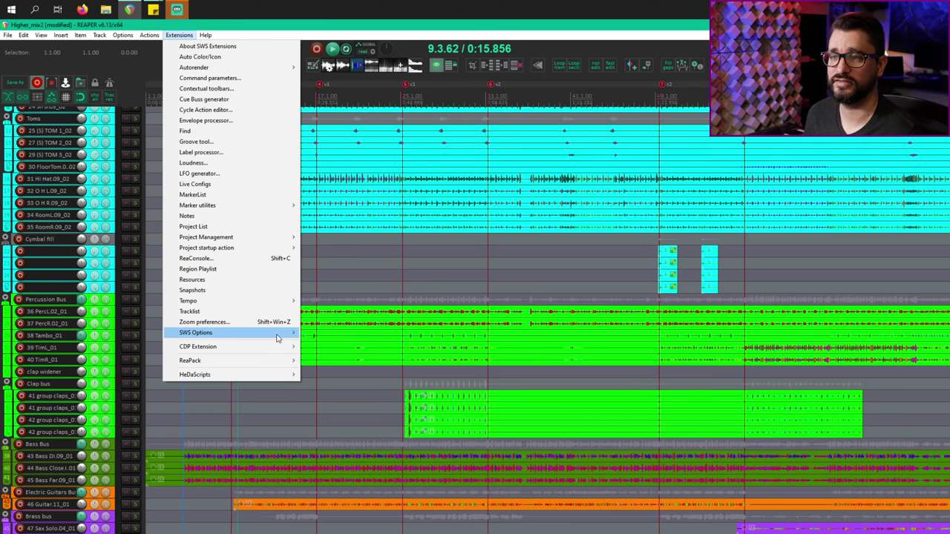
Check the Enable marker actions setting in the SWS options.
mouse_move(278, 334)
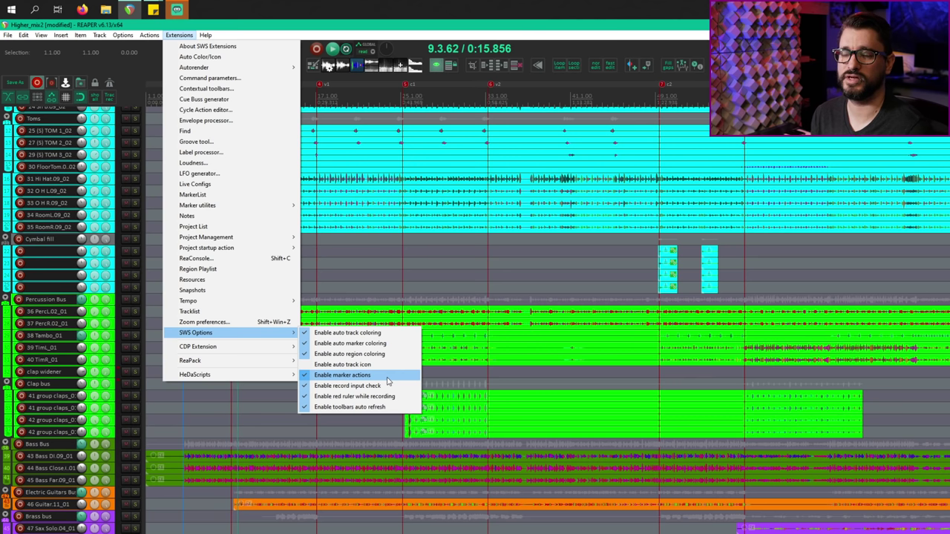
left_click(125, 75)
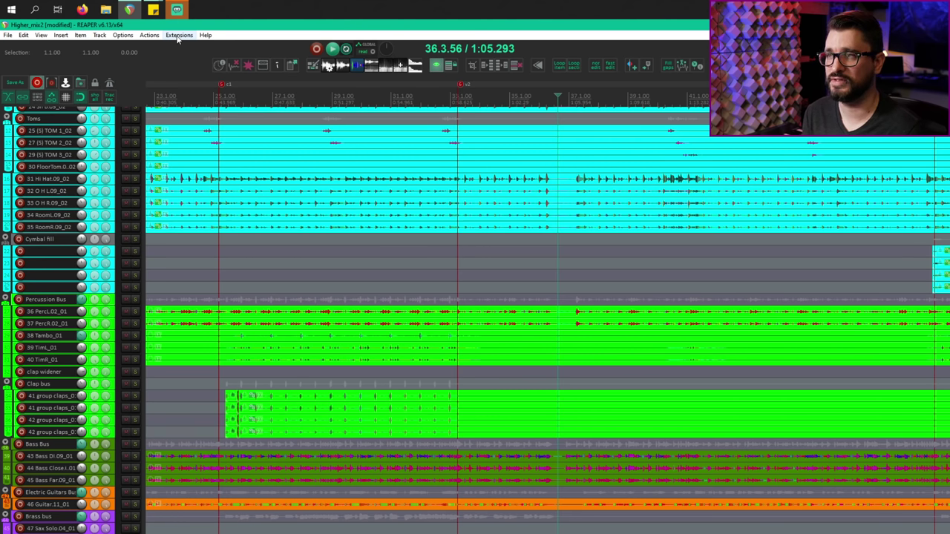
Find the Transport: Stop action by filtering for "transport stop", copy its command ID, and close the action list.
key("question")
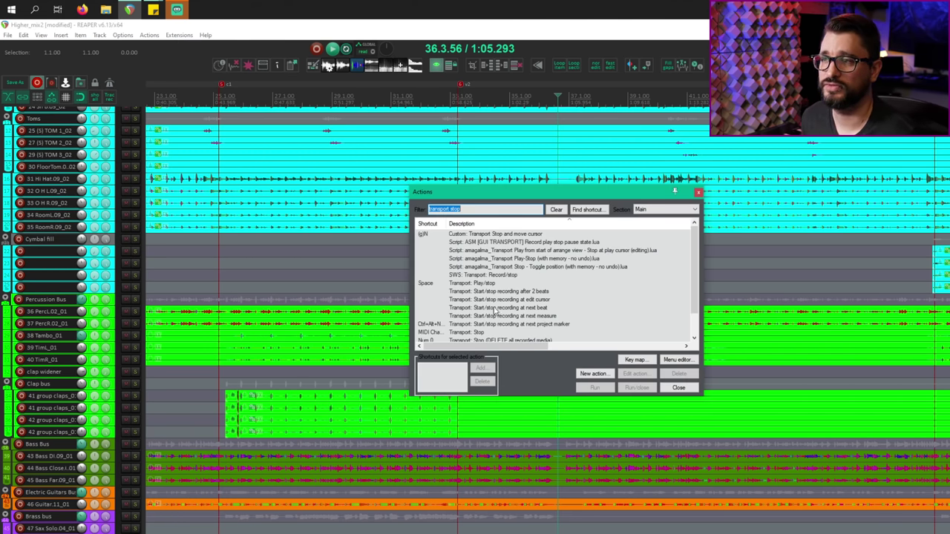
type("1")
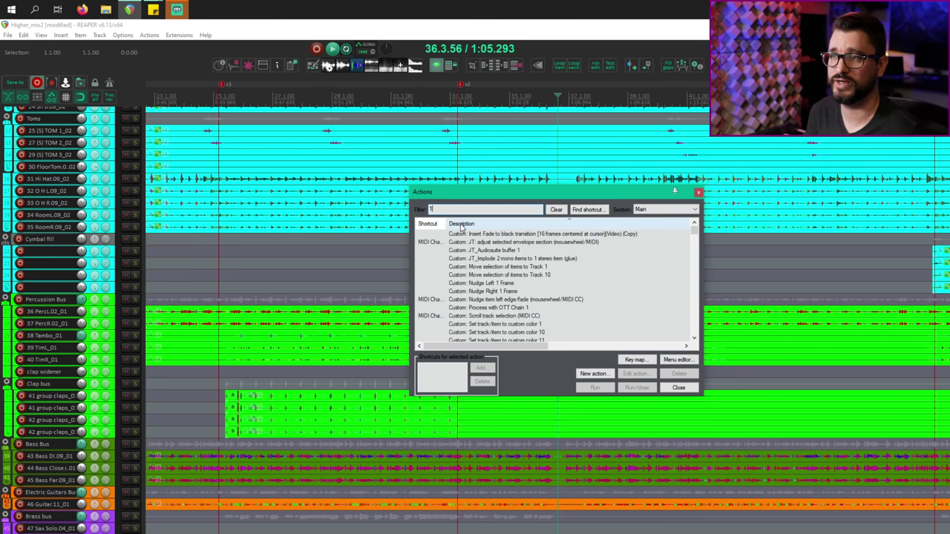
type("transport stop")
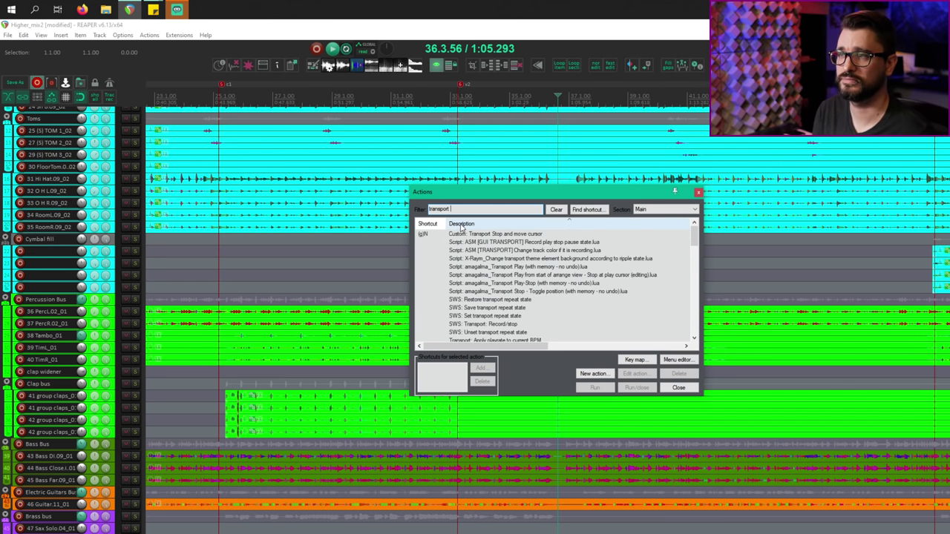
left_click(480, 335)
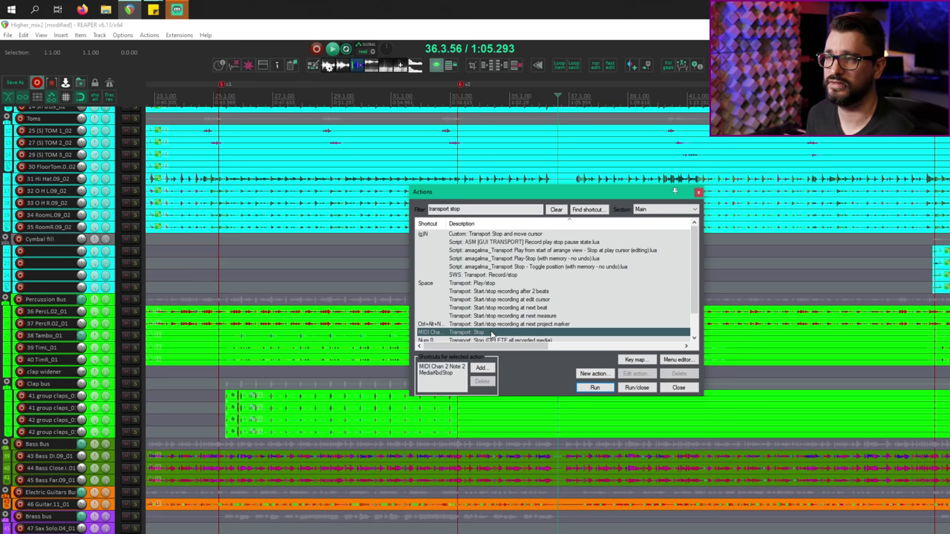
right_click(491, 332)
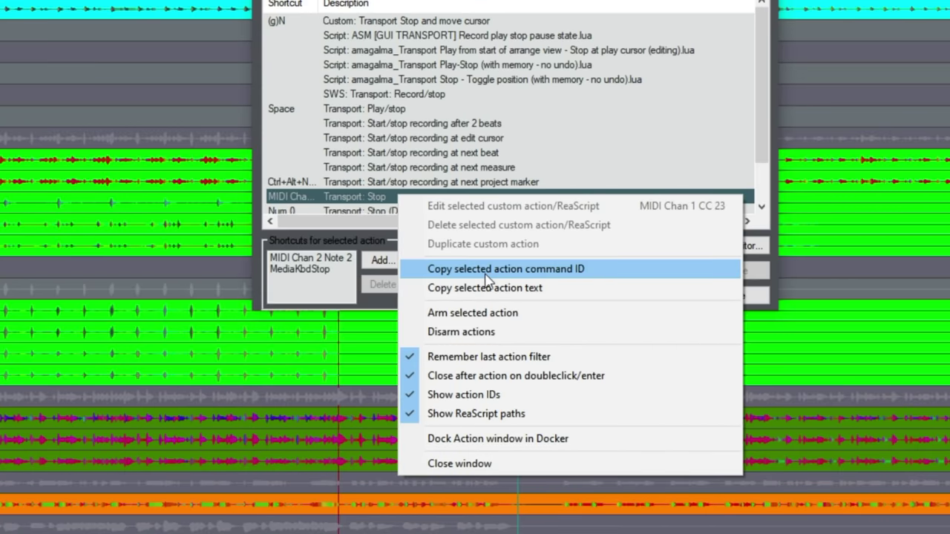
left_click(583, 273)
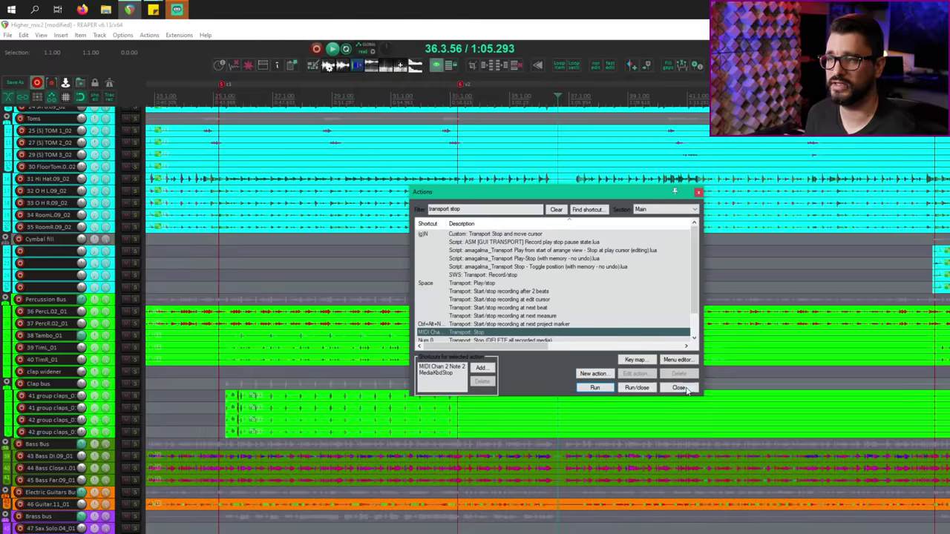
left_click(679, 389)
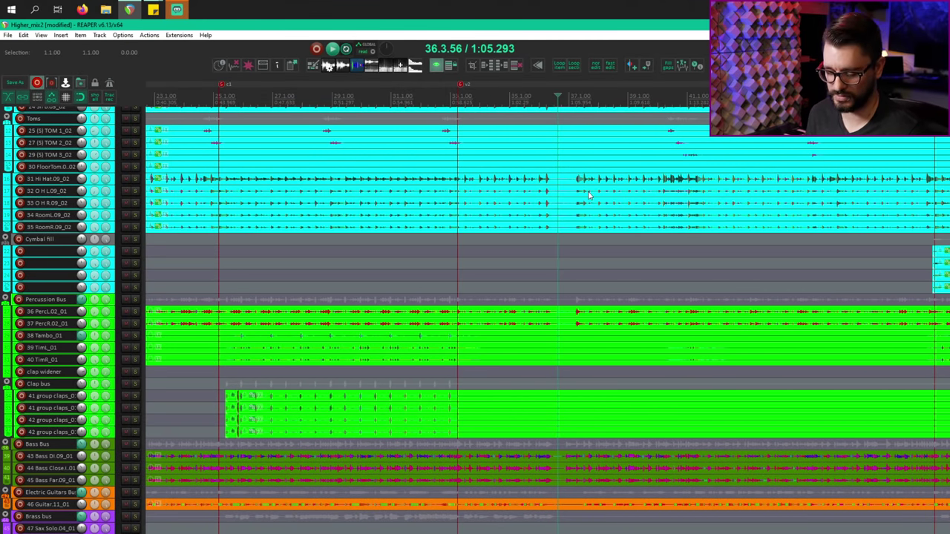
Add a marker at 36.3.56 named "!1016 STOP".
key("shift+m")
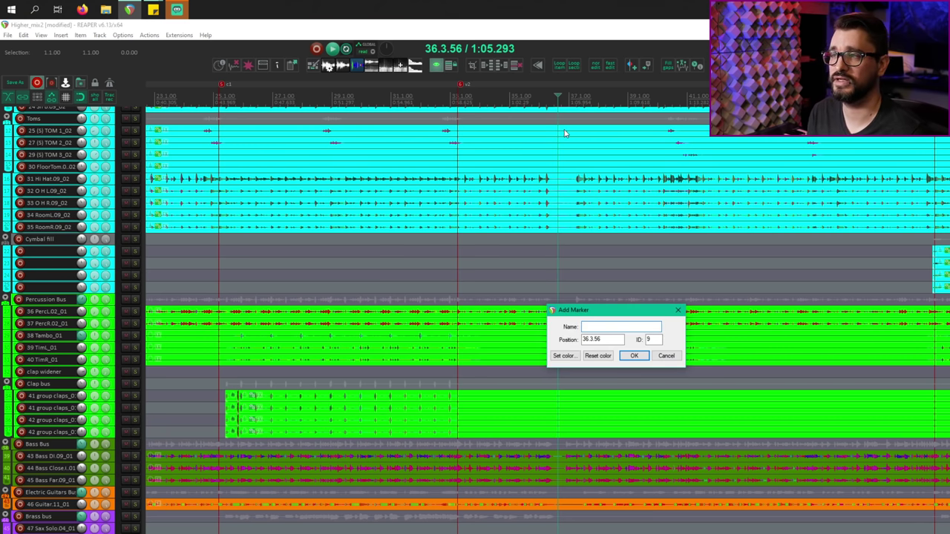
type("!1016")
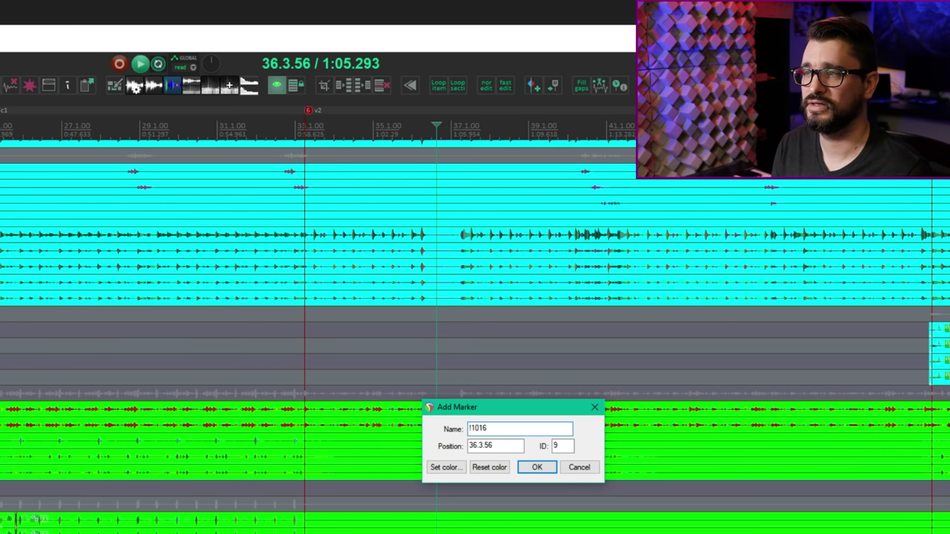
type("STOP")
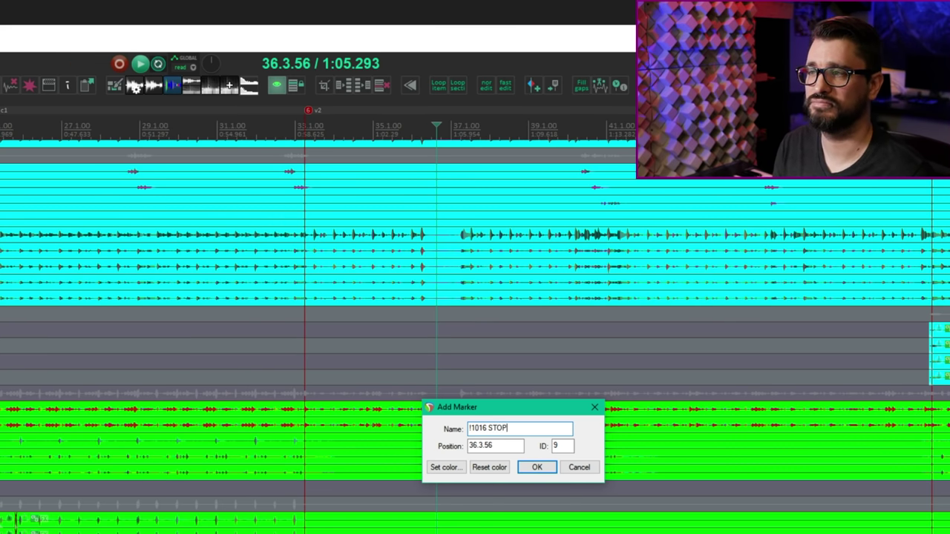
left_click(536, 470)
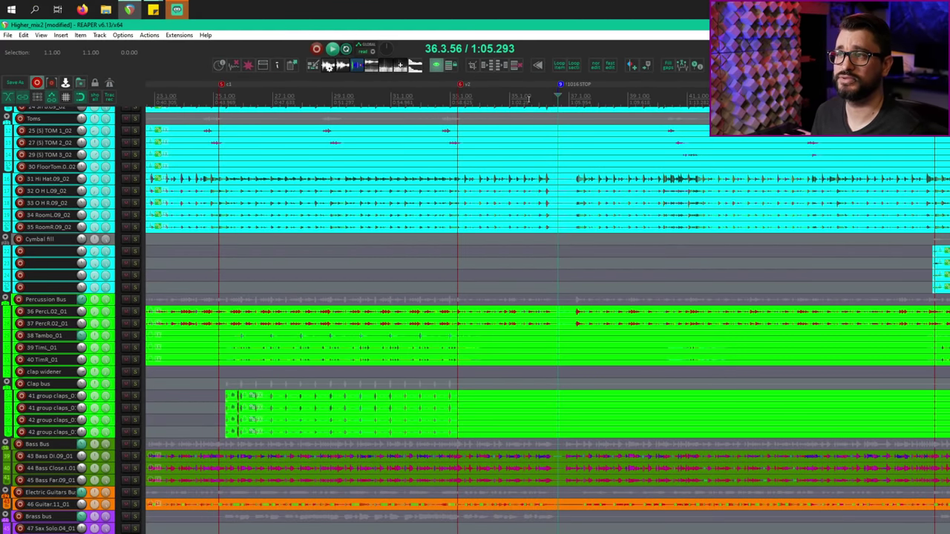
Test the STOP marker by playing from 35.3.65, and place the edit cursor just past the marker.
left_click(528, 98)
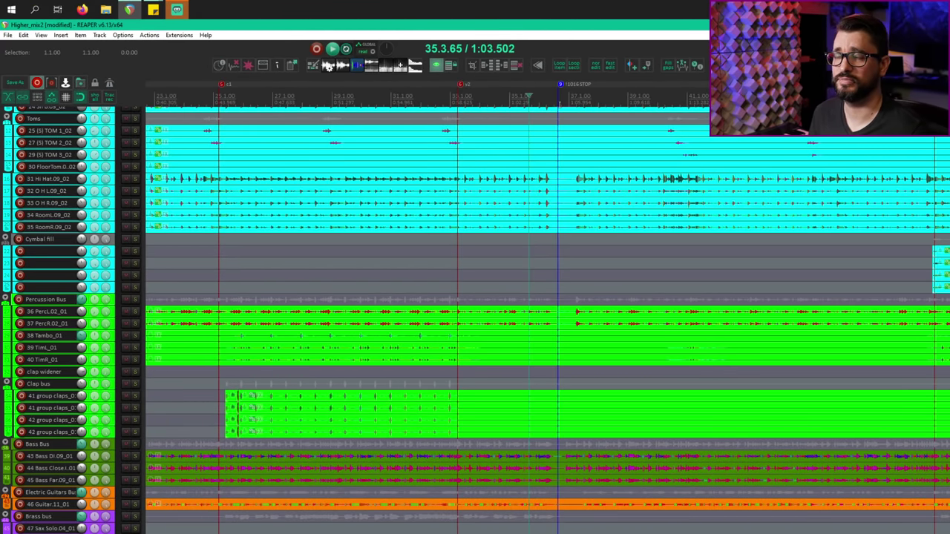
key("space")
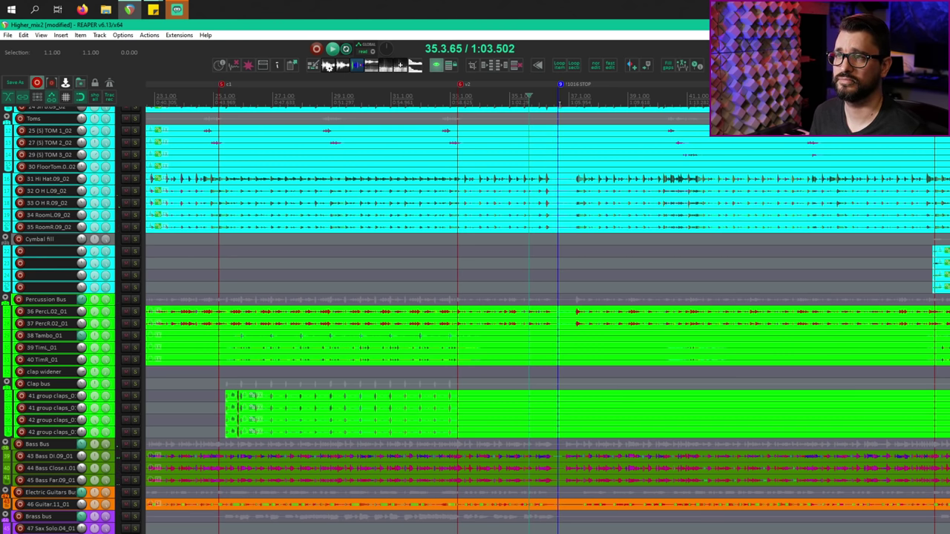
left_click(564, 99)
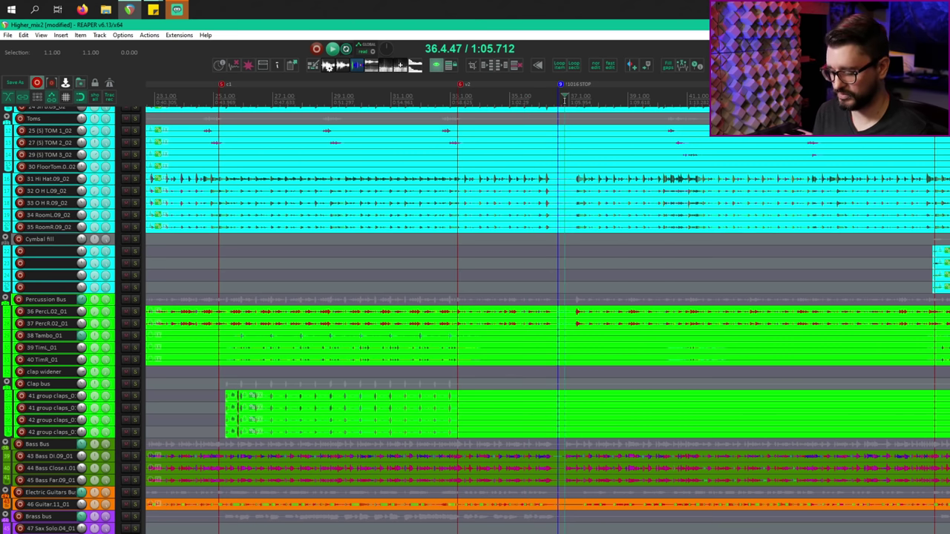
Filter the actions for "go to next marker", copy the command ID of Markers: Go to next marker/project end, and close the list.
key("shift+slash")
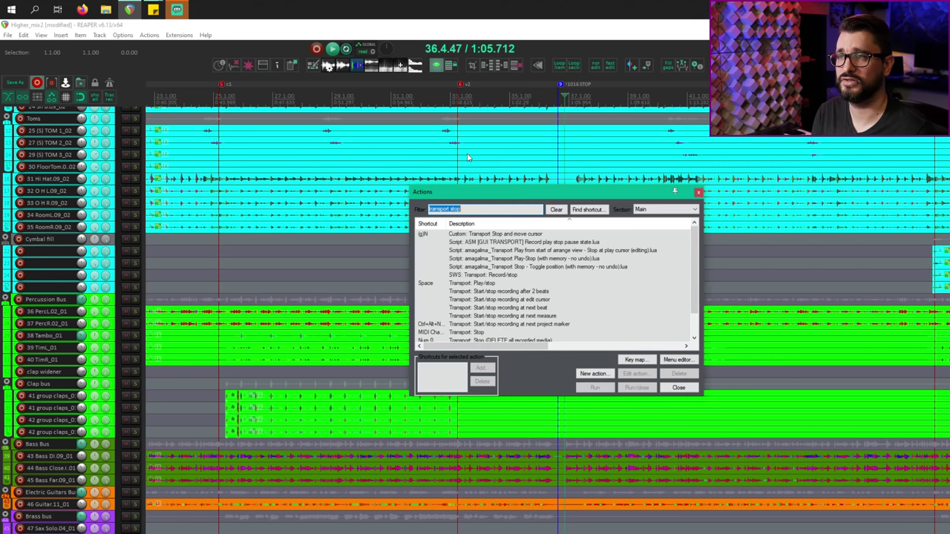
type("go to next marker")
left_click(498, 251)
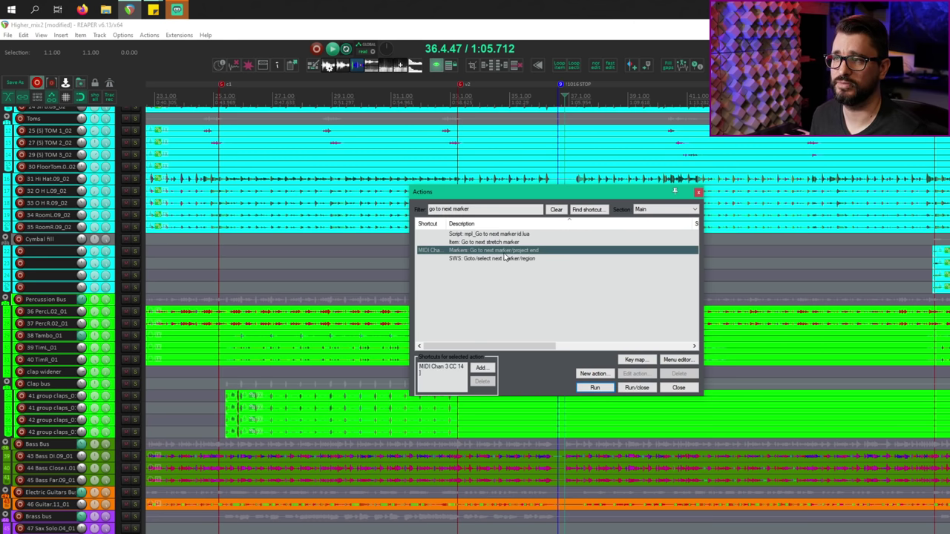
right_click(533, 252)
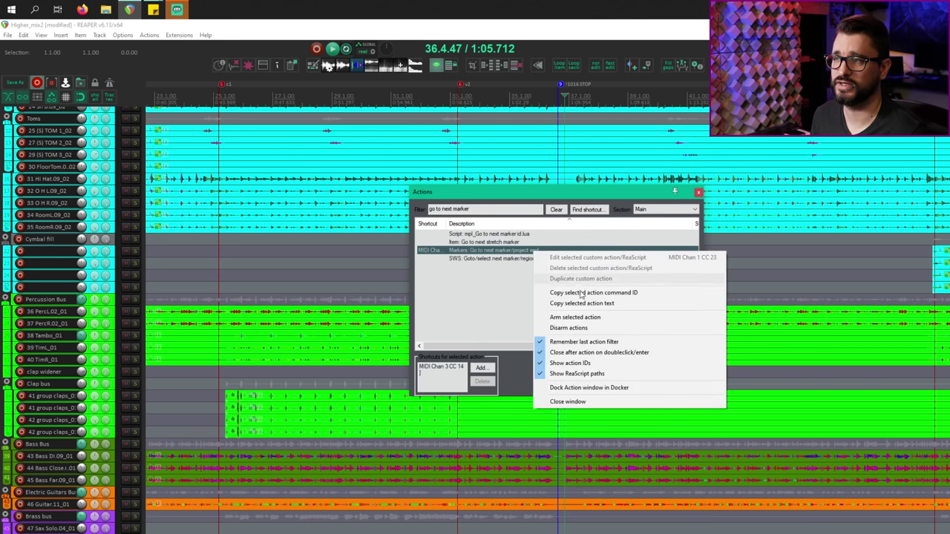
left_click(632, 295)
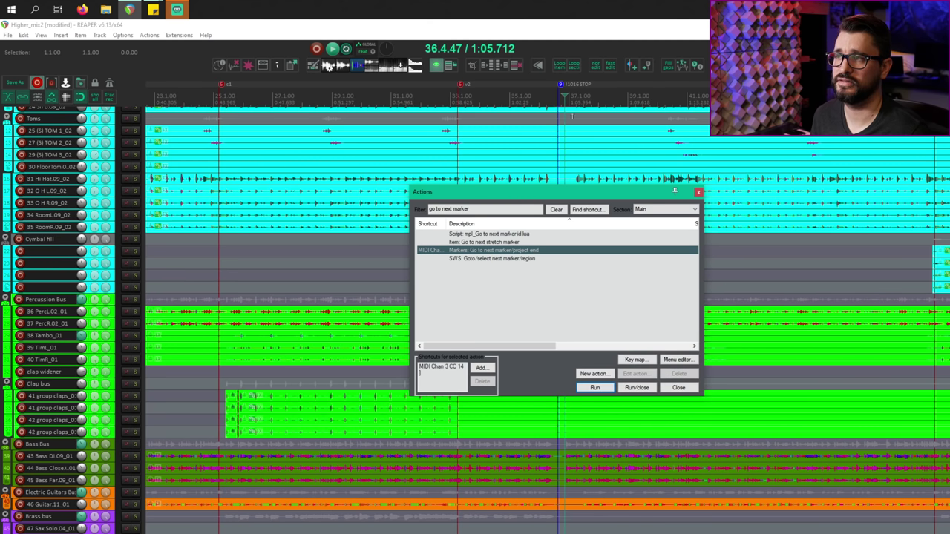
left_click(689, 383)
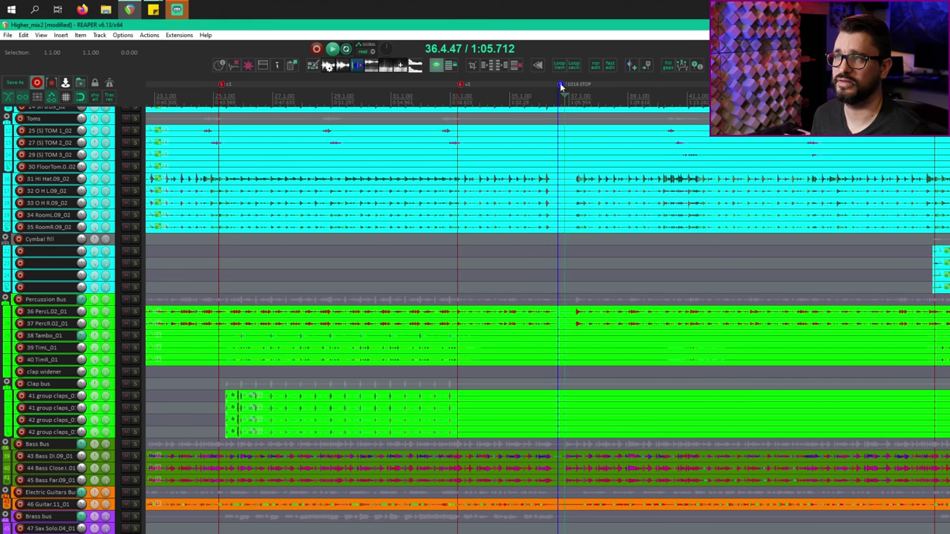
Rename the "!1016 STOP" marker to "!40173 Go To Next".
double_click(559, 83)
key("Right")
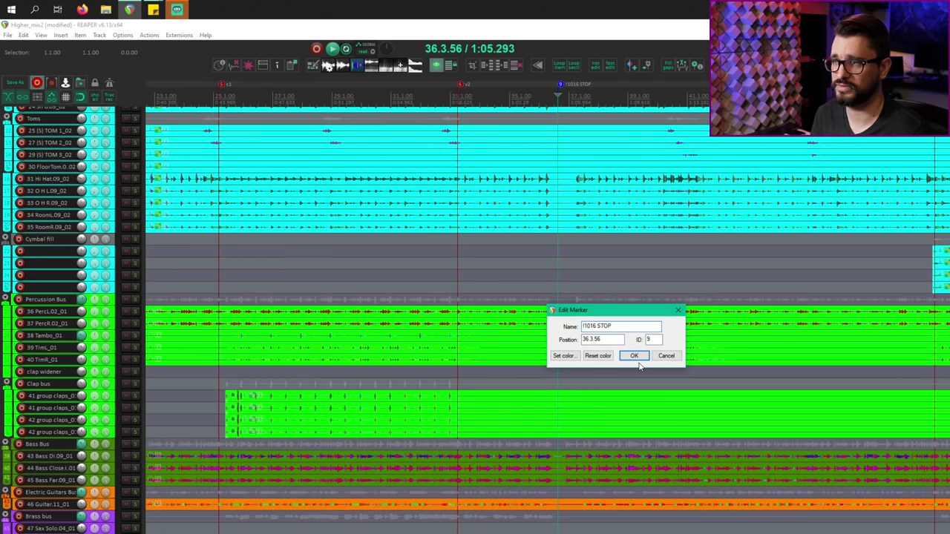
key("BackSpace")
key("BackSpace")
key("BackSpace")
key("BackSpace")
key("BackSpace")
key("BackSpace")
key("BackSpace")
key("BackSpace")
key("BackSpace")
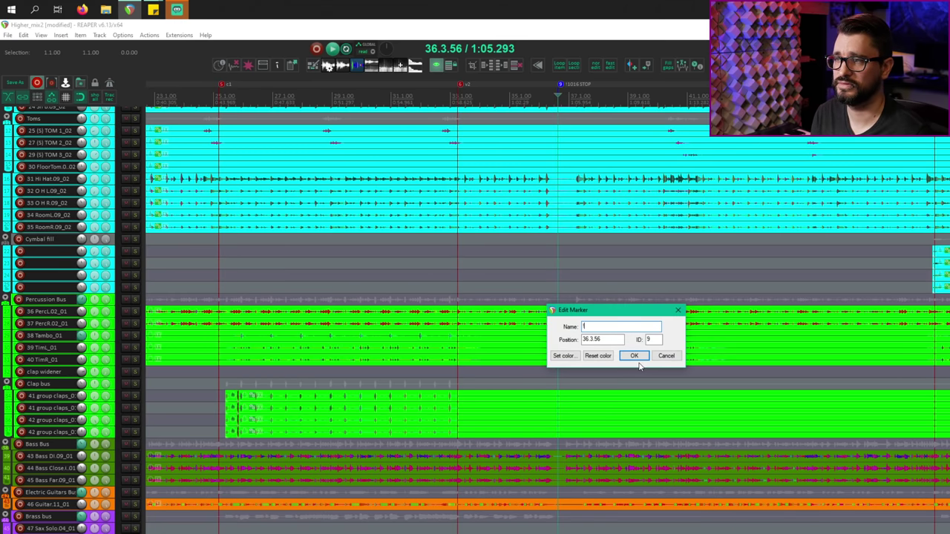
type("40173")
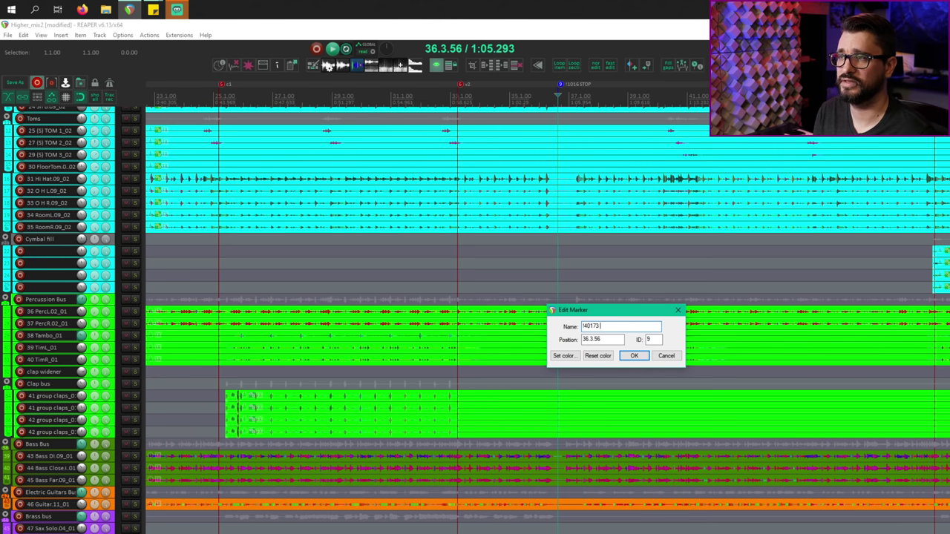
type(" Go To Next")
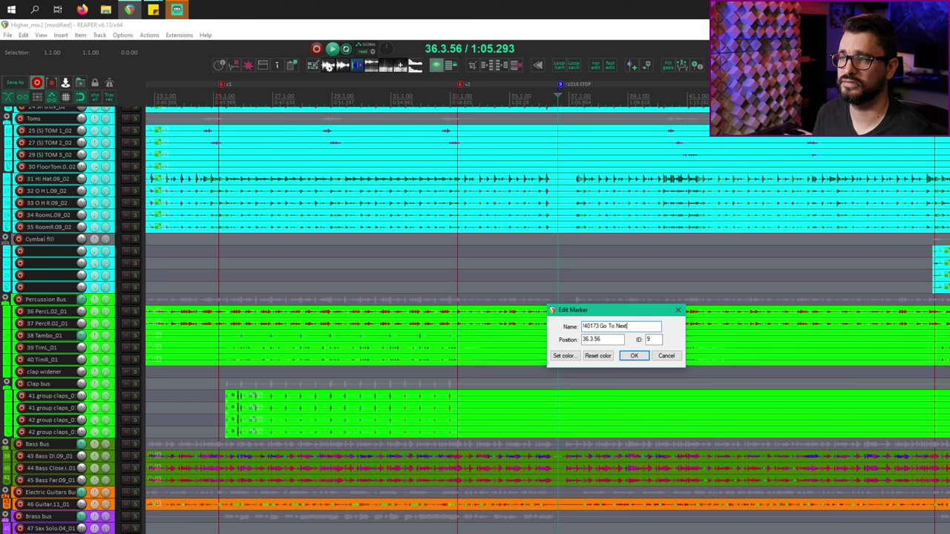
left_click(638, 358)
Test the "!40173 Go To Next" marker by playing from 36.1.54, and return the edit cursor to just past the marker at 36.4.21.
left_click(543, 101)
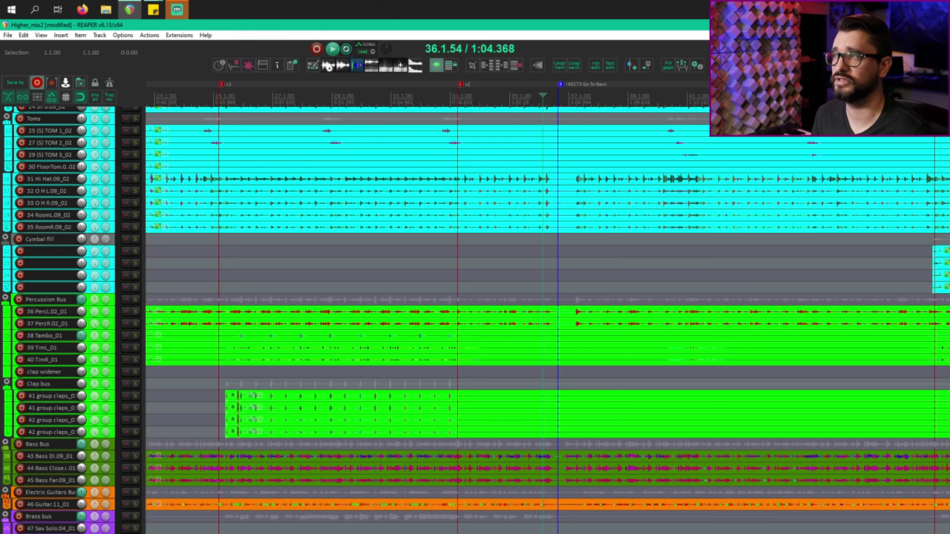
scroll(548, 308, "right", 6)
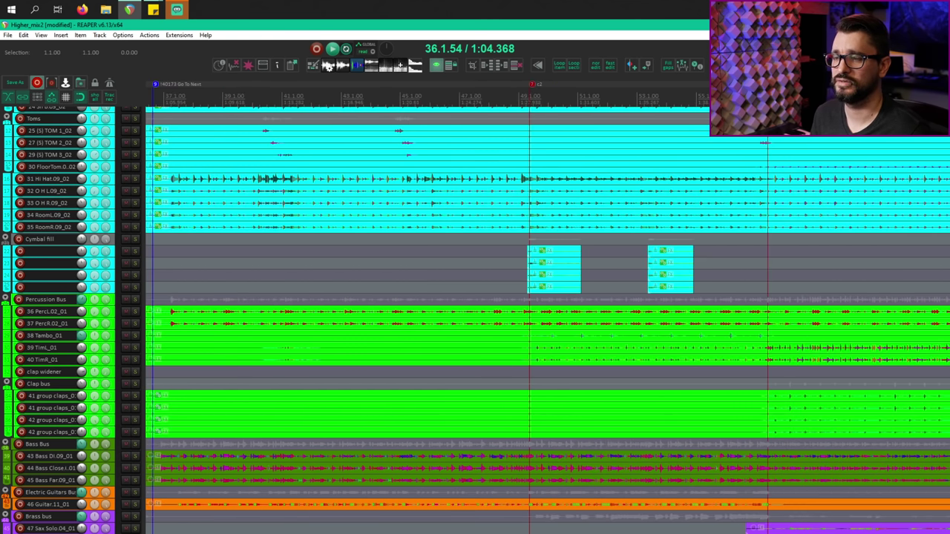
scroll(577, 112, "right", 2)
scroll(542, 148, "left", 6)
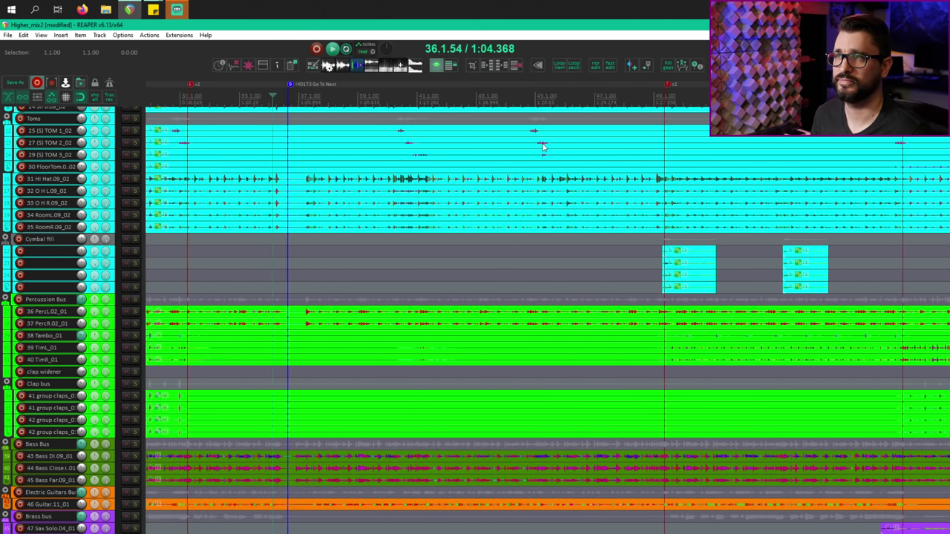
scroll(542, 147, "left", 2)
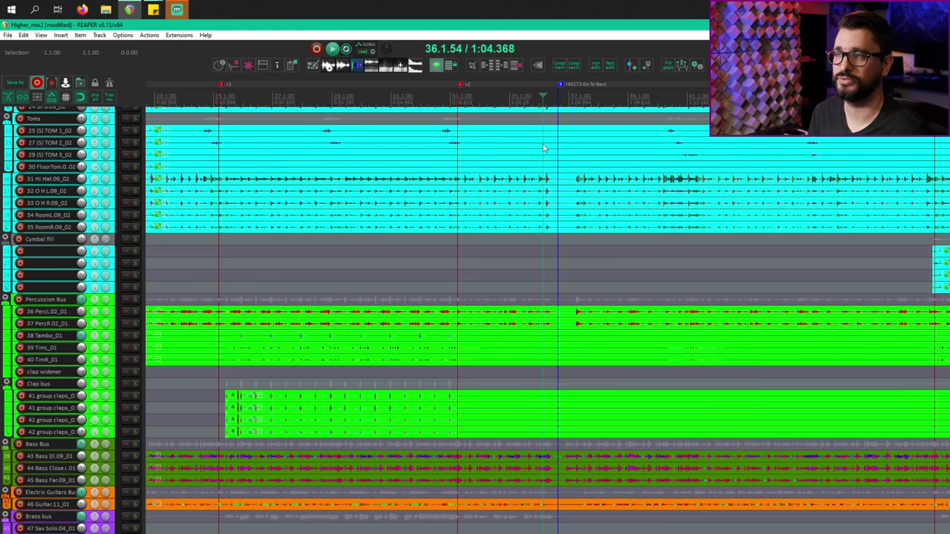
key("space")
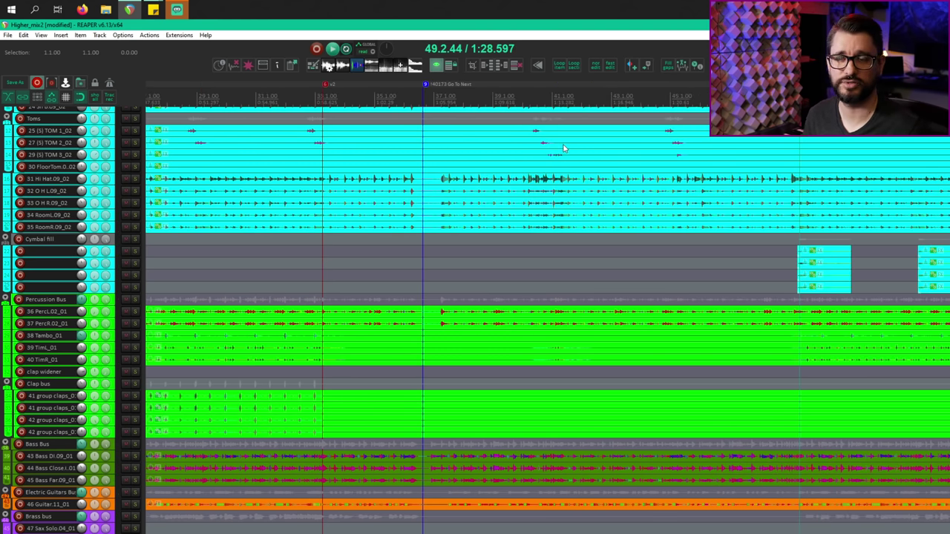
left_click(536, 99)
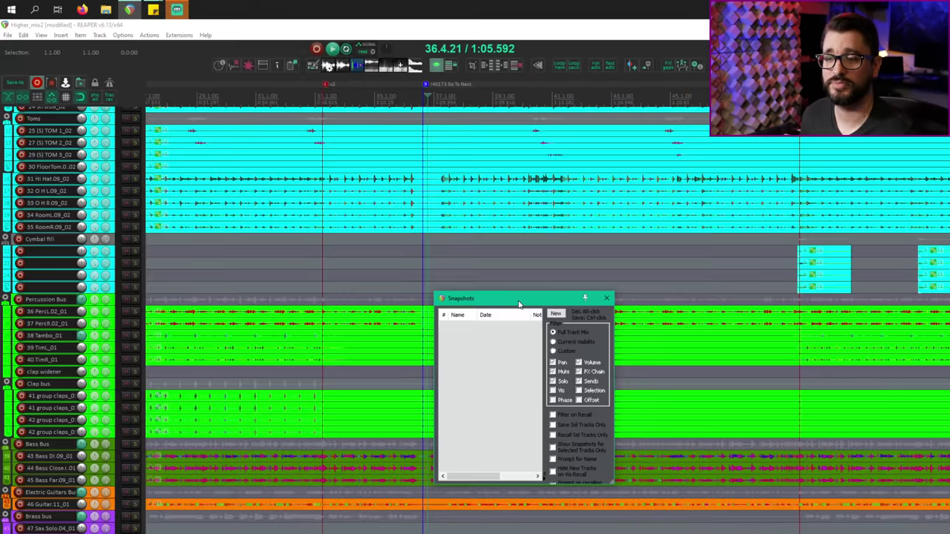
Examine the filter and recall options in the Snapshots window, moving it clear of the lower tracks, and close it.
left_click_drag(519, 304, 519, 292)
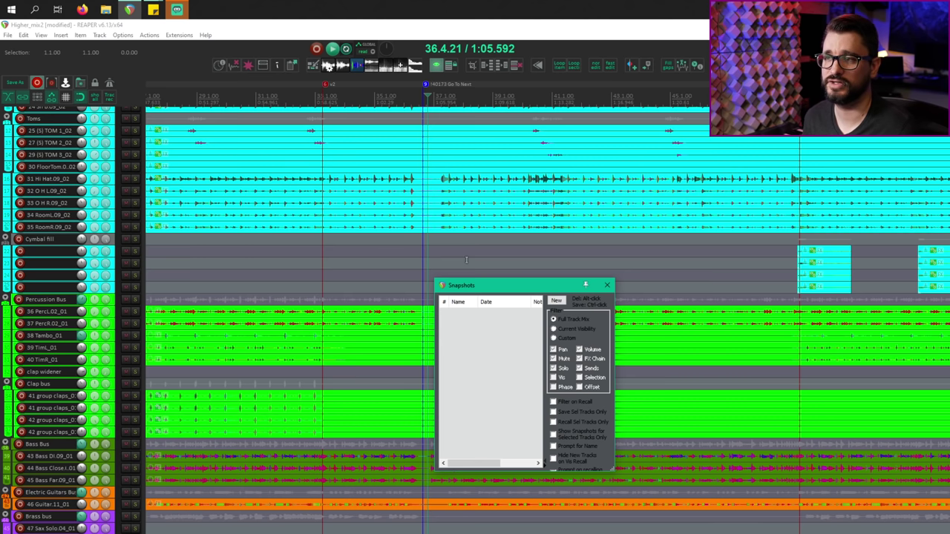
left_click_drag(473, 289, 479, 265)
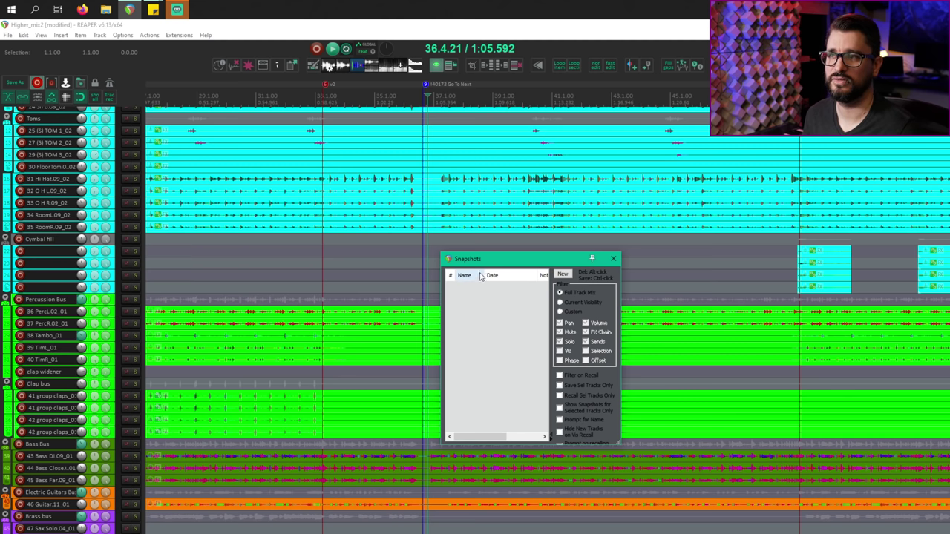
left_click(613, 258)
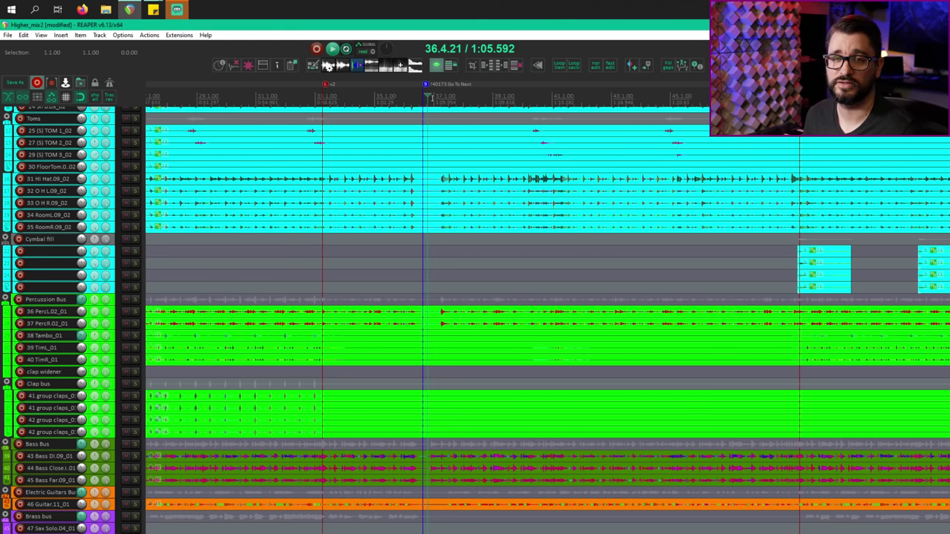